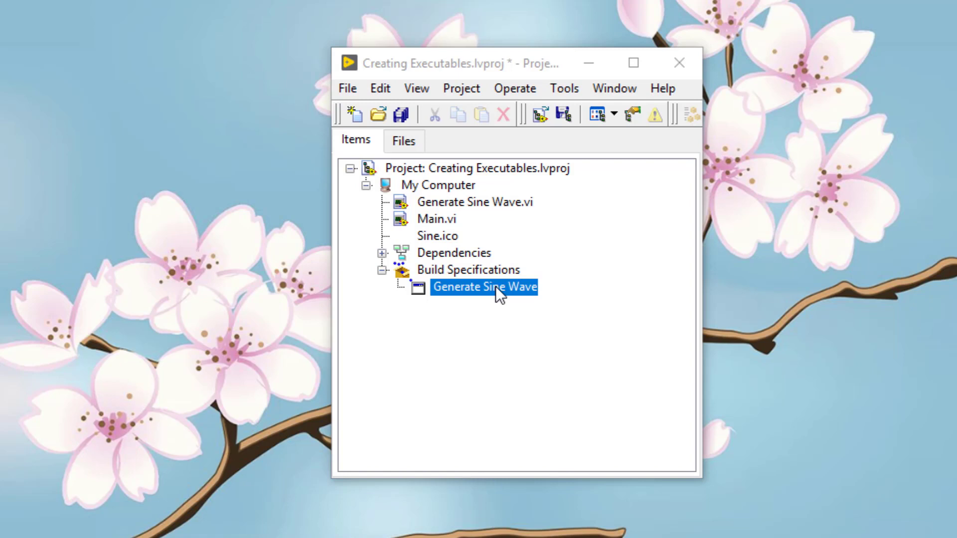
- Add a new installer under Build Specifications via New > Installer, opening My Installer Properties
{"action": "left_click", "coordinate": [475, 270]}
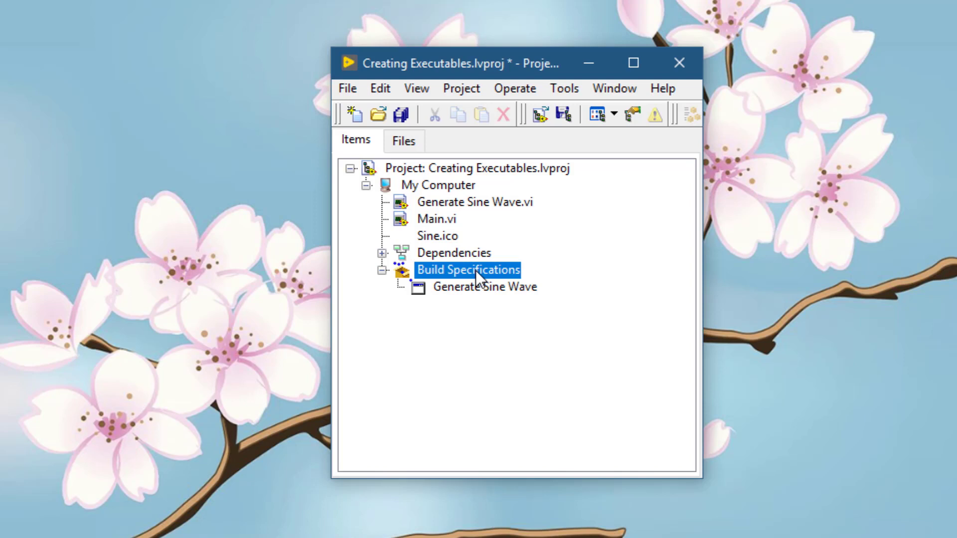
{"action": "right_click", "coordinate": [475, 270]}
{"action": "mouse_move", "coordinate": [502, 283]}
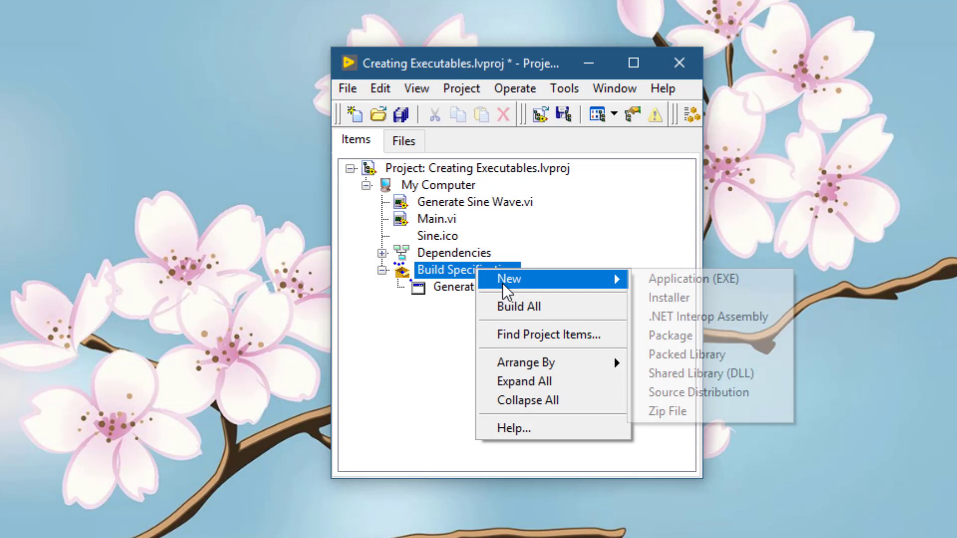
{"action": "left_click", "coordinate": [663, 295]}
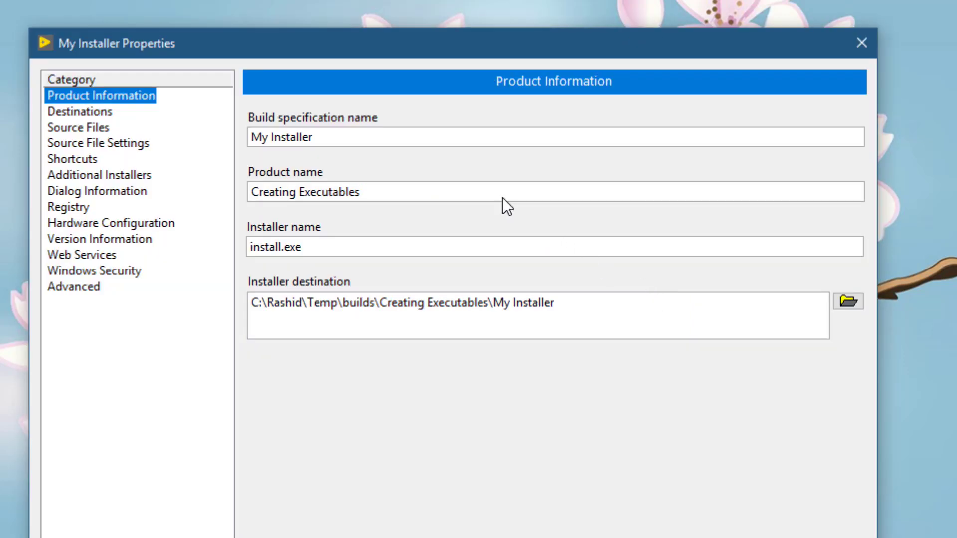
- Set both the build specification name and product name to 'Creating Installer'
{"action": "left_click", "coordinate": [376, 137]}
{"action": "key", "text": "BackSpace"}
{"action": "key", "text": "BackSpace"}
{"action": "key", "text": "BackSpace"}
{"action": "key", "text": "BackSpace"}
{"action": "key", "text": "BackSpace"}
{"action": "key", "text": "BackSpace"}
{"action": "key", "text": "BackSpace"}
{"action": "key", "text": "BackSpace"}
{"action": "key", "text": "BackSpace"}
{"action": "key", "text": "BackSpace"}
{"action": "key", "text": "BackSpace"}
{"action": "key", "text": "BackSpace"}
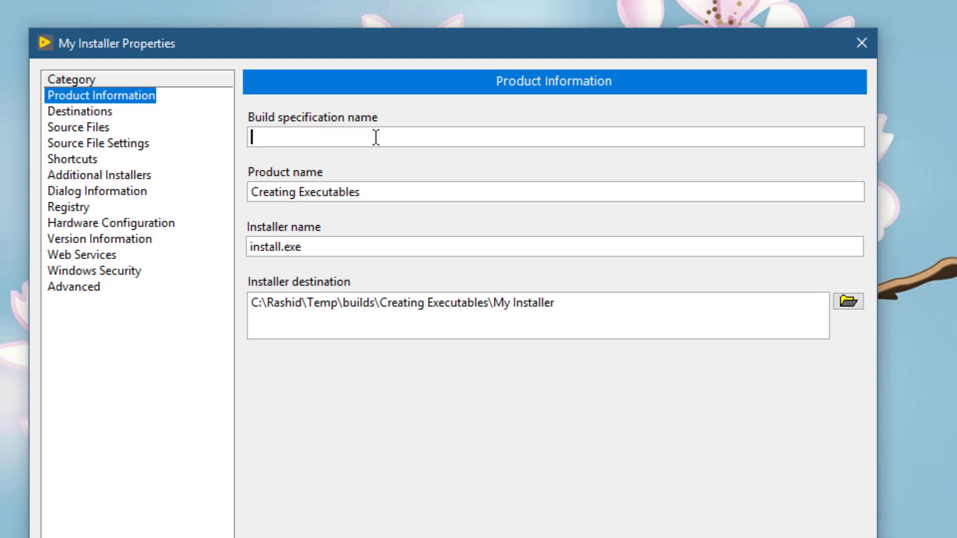
{"action": "type", "text": "Creating Installer"}
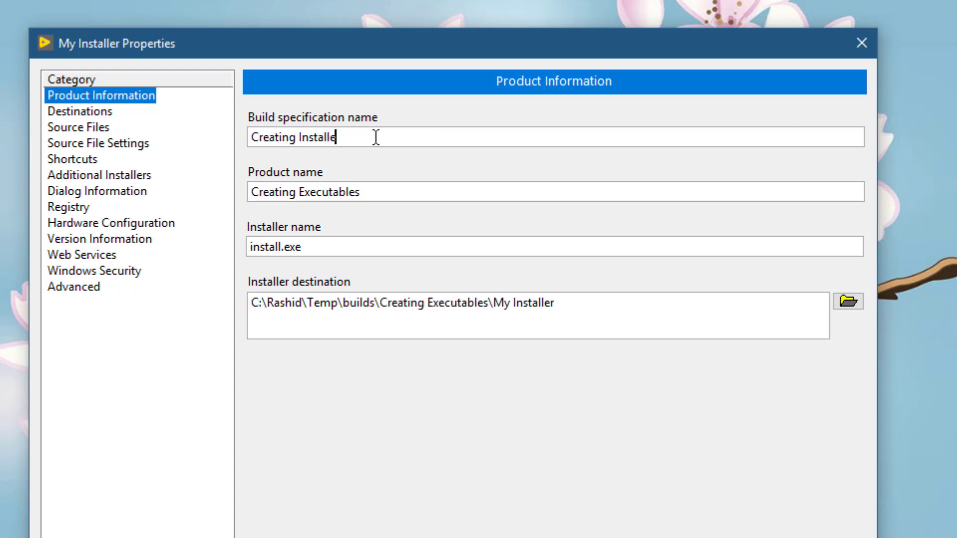
{"action": "left_click", "coordinate": [371, 191]}
{"action": "type", "text": "s2"}
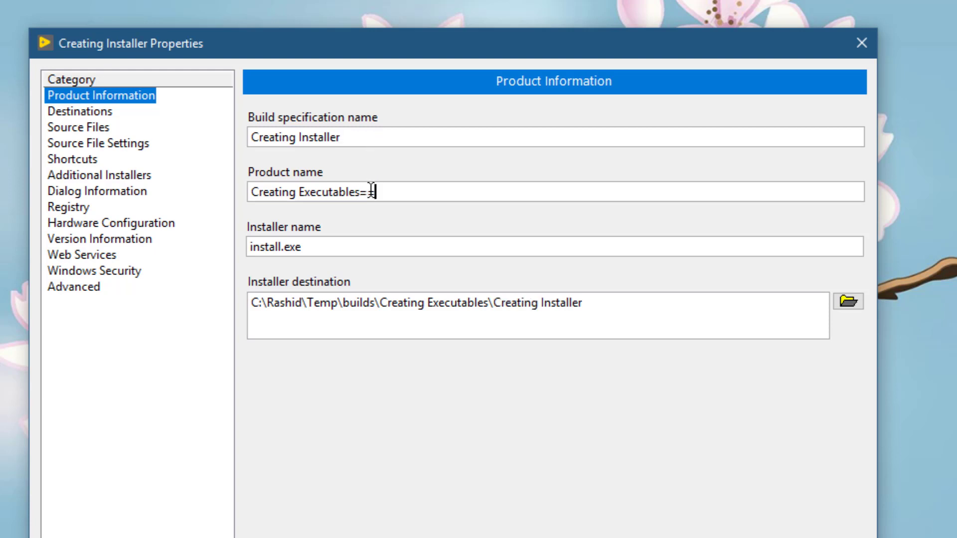
{"action": "key", "text": "BackSpace"}
{"action": "key", "text": "BackSpace"}
{"action": "key", "text": "BackSpace"}
{"action": "key", "text": "BackSpace"}
{"action": "key", "text": "BackSpace"}
{"action": "key", "text": "BackSpace"}
{"action": "key", "text": "BackSpace"}
{"action": "key", "text": "BackSpace"}
{"action": "key", "text": "BackSpace"}
{"action": "key", "text": "BackSpace"}
{"action": "key", "text": "BackSpace"}
{"action": "key", "text": "BackSpace"}
{"action": "key", "text": "BackSpace"}
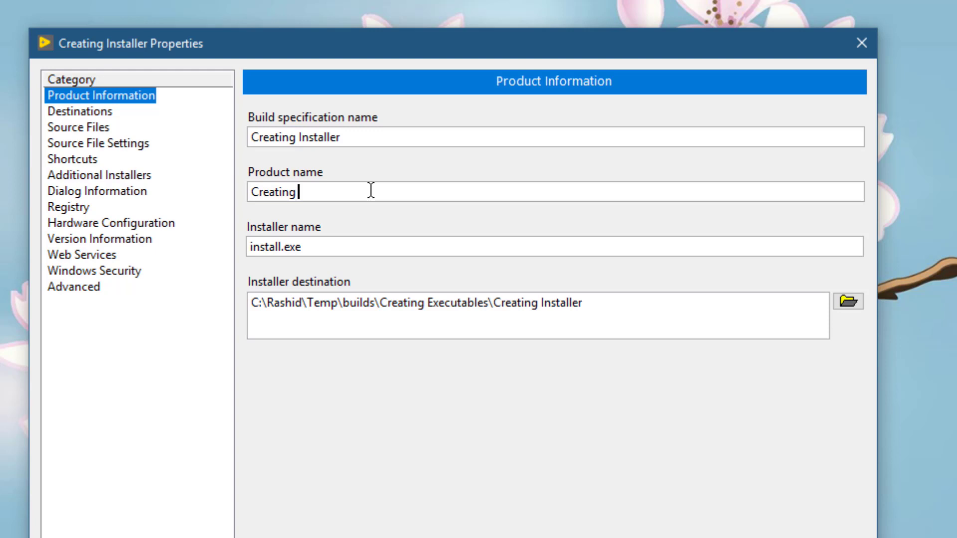
{"action": "type", "text": "Installer"}
- Rename the installer file to Installer.exe
{"action": "left_click", "coordinate": [278, 248]}
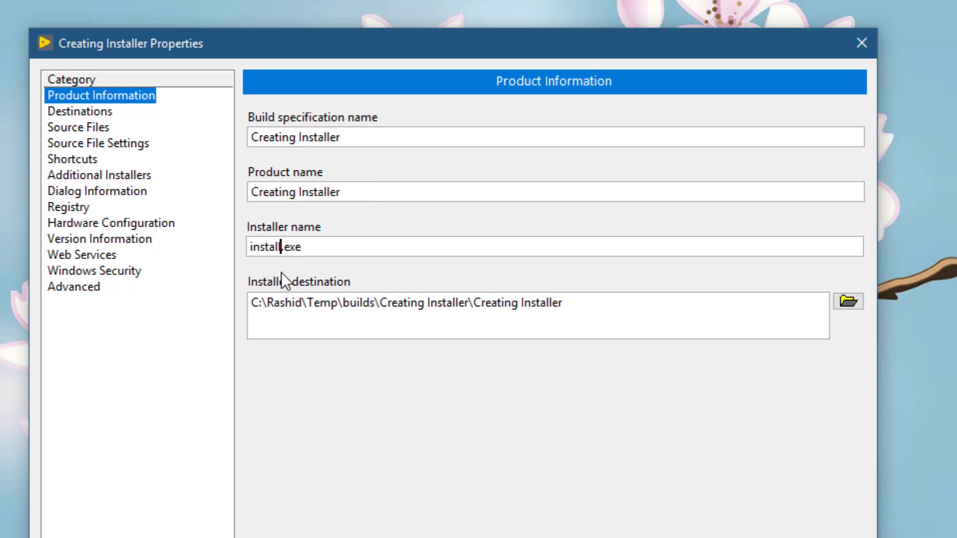
{"action": "key", "text": "BackSpace"}
{"action": "key", "text": "BackSpace"}
{"action": "key", "text": "BackSpace"}
{"action": "key", "text": "BackSpace"}
{"action": "key", "text": "BackSpace"}
{"action": "key", "text": "BackSpace"}
{"action": "key", "text": "BackSpace"}
{"action": "key", "text": "BackSpace"}
{"action": "type", "text": "Install.er"}
- Add the Generate Sine Wave build to the Creating Executables destination folder
{"action": "left_click", "coordinate": [79, 115]}
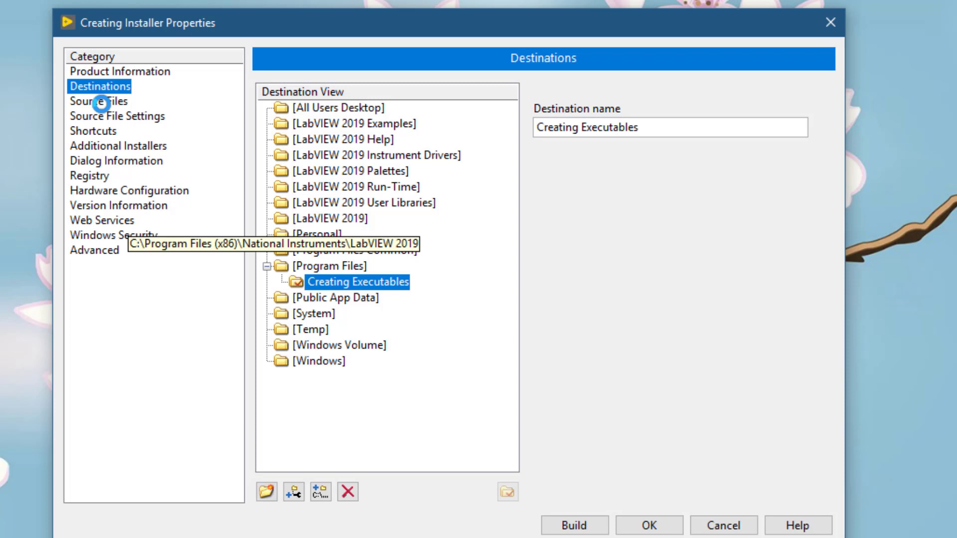
{"action": "left_click", "coordinate": [101, 102]}
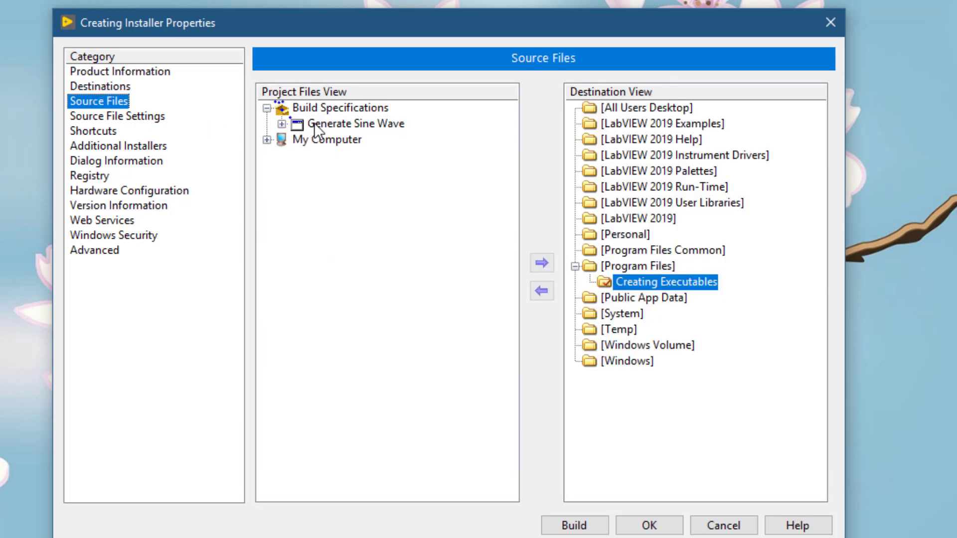
{"action": "left_click", "coordinate": [316, 122]}
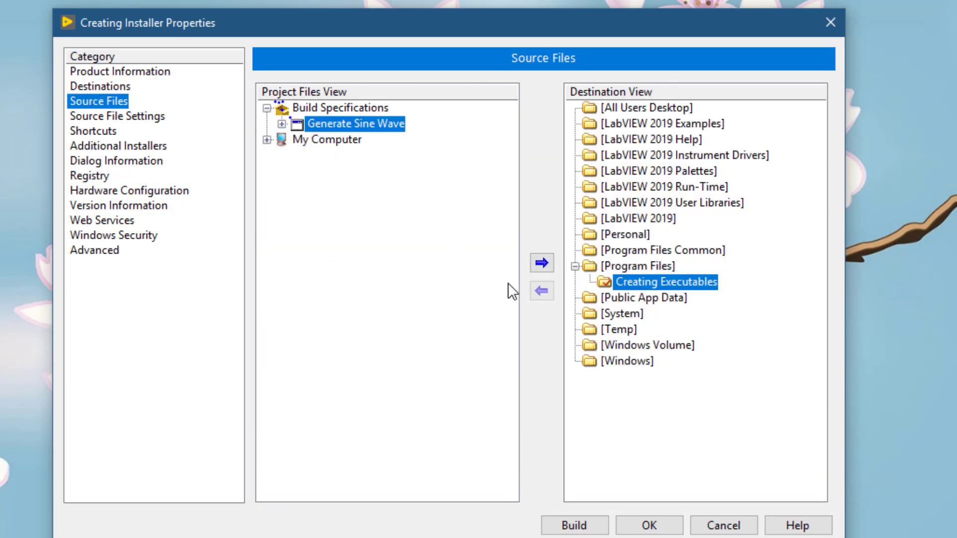
{"action": "left_click", "coordinate": [541, 262]}
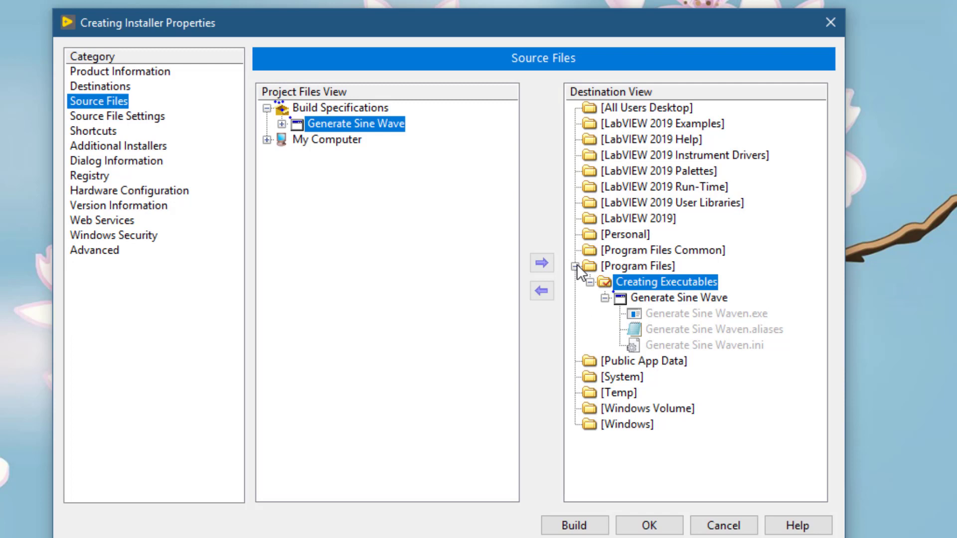
- Review Generate Sine Wave's file settings and the Shortcuts page, then show Additional Installers with NI LabVIEW Runtime 2019 f2
{"action": "left_click", "coordinate": [139, 112]}
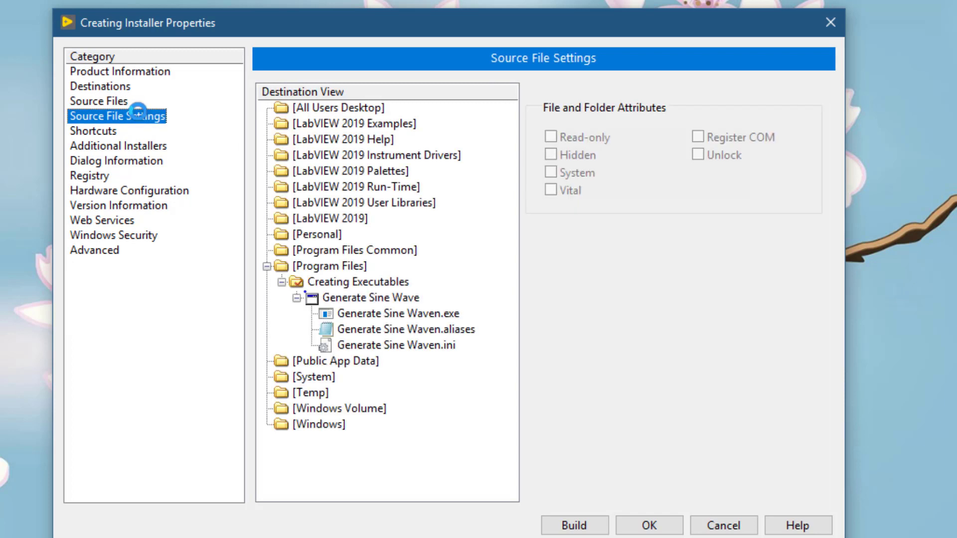
{"action": "left_click", "coordinate": [380, 311]}
{"action": "left_click", "coordinate": [376, 300]}
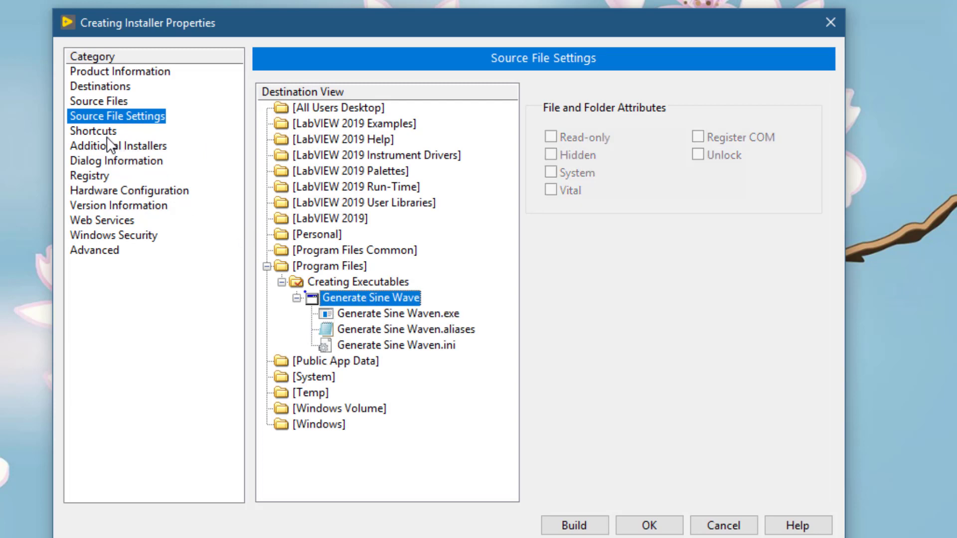
{"action": "left_click", "coordinate": [94, 132]}
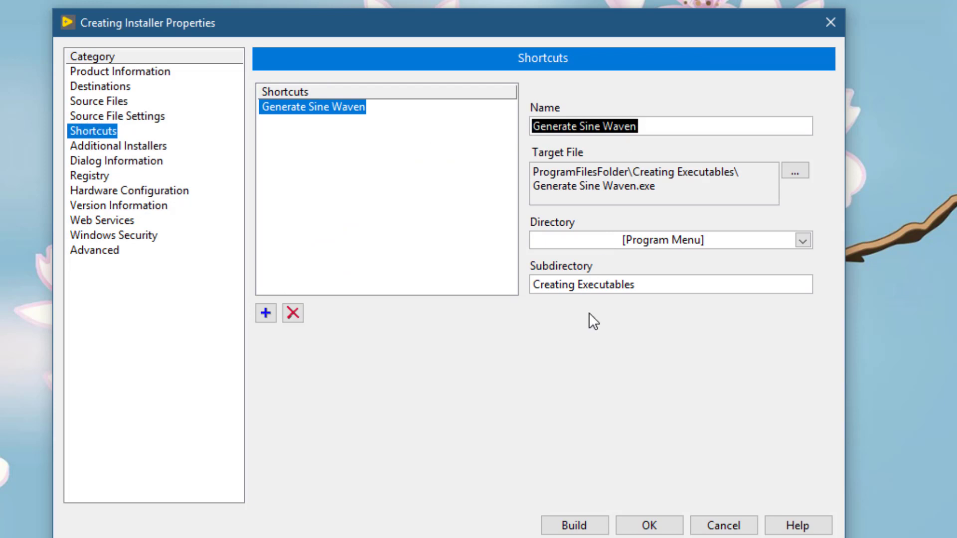
{"action": "left_click", "coordinate": [96, 146]}
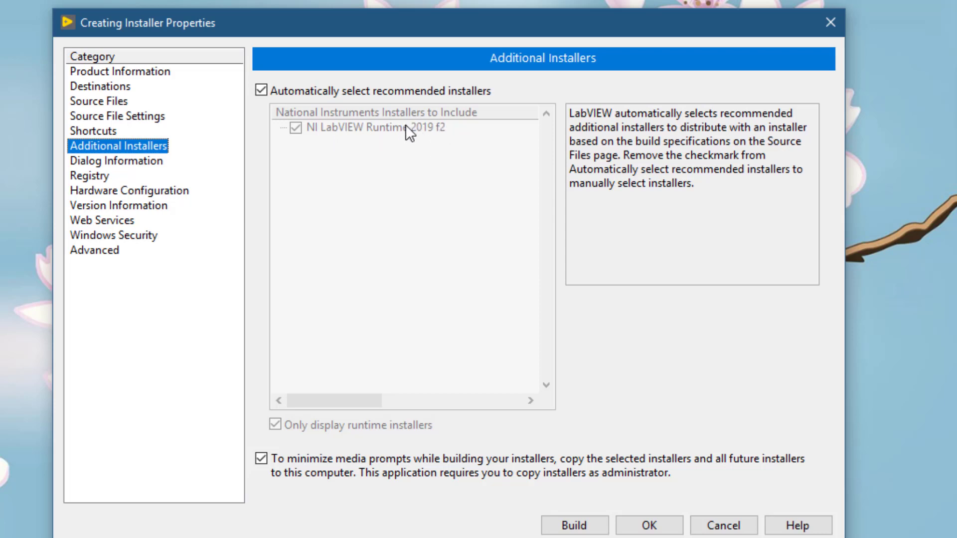
{"action": "left_click", "coordinate": [261, 91]}
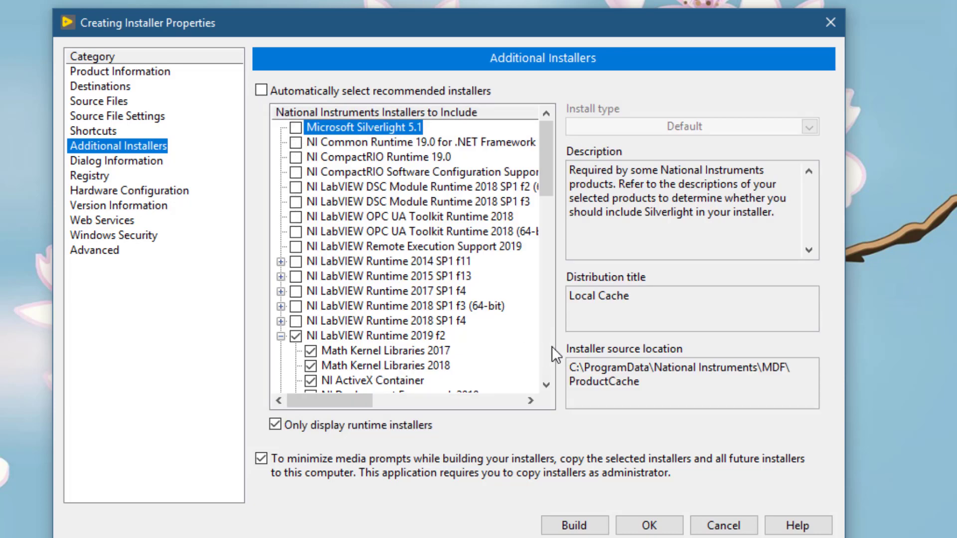
{"action": "scroll", "coordinate": [552, 348], "scroll_direction": "down", "scroll_amount": 6}
{"action": "scroll", "coordinate": [551, 346], "scroll_direction": "down", "scroll_amount": 6}
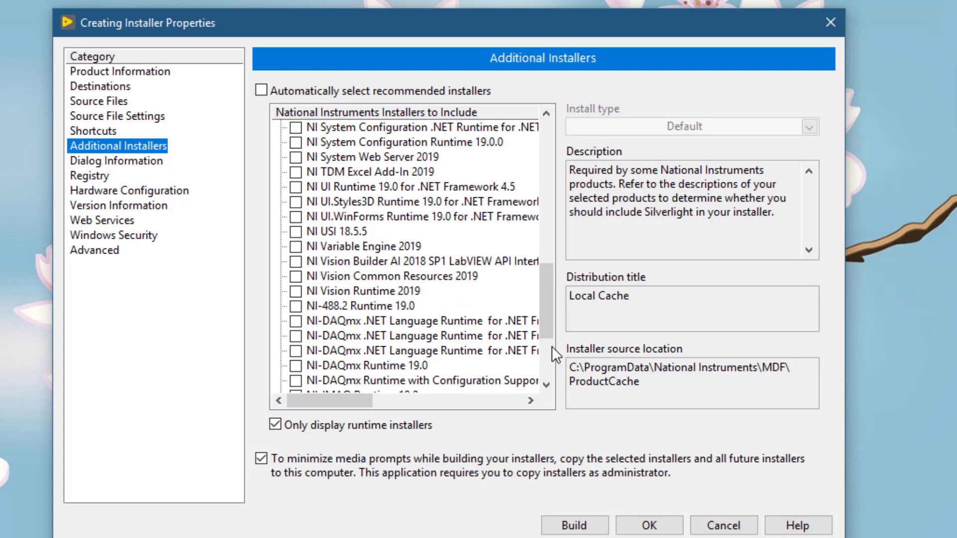
{"action": "scroll", "coordinate": [552, 345], "scroll_direction": "down", "scroll_amount": 3}
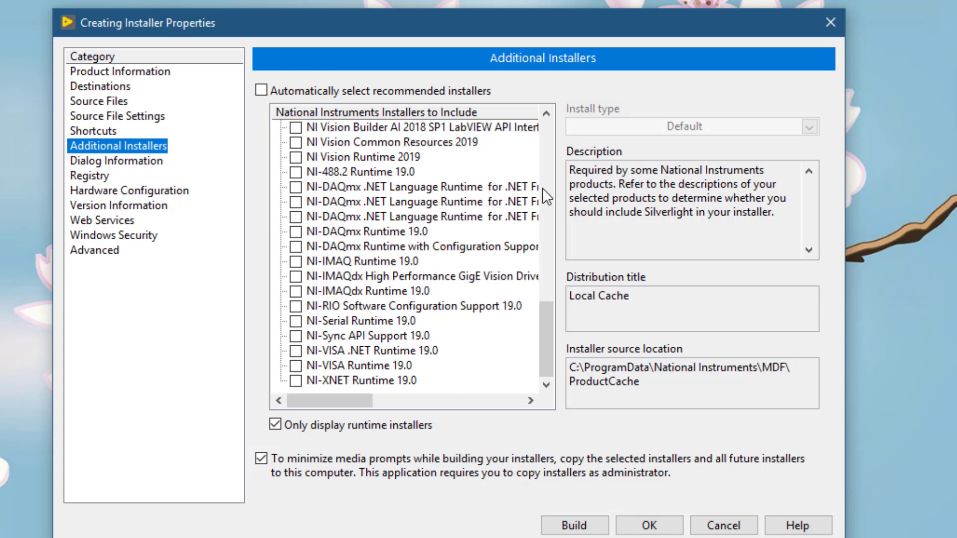
{"action": "scroll", "coordinate": [543, 189], "scroll_direction": "up", "scroll_amount": 6}
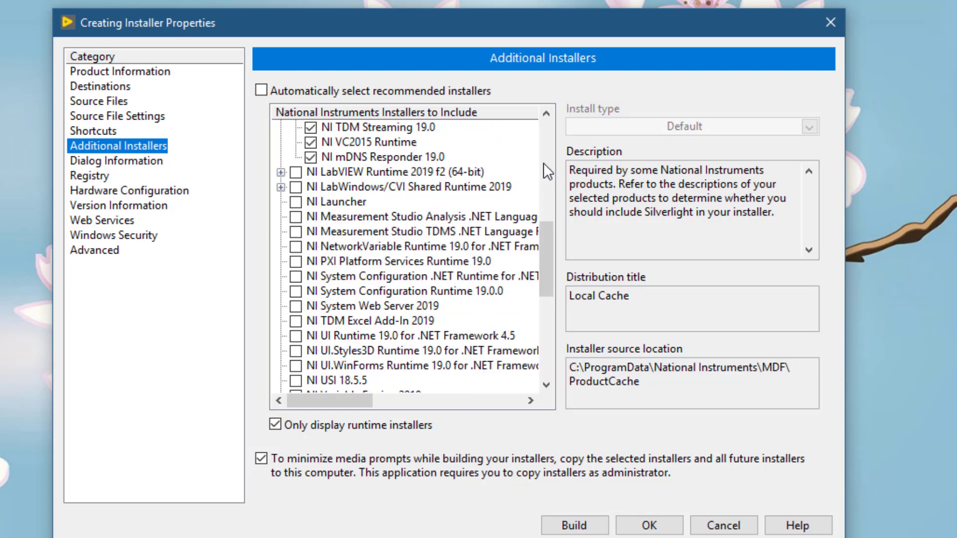
{"action": "scroll", "coordinate": [543, 162], "scroll_direction": "up", "scroll_amount": 5}
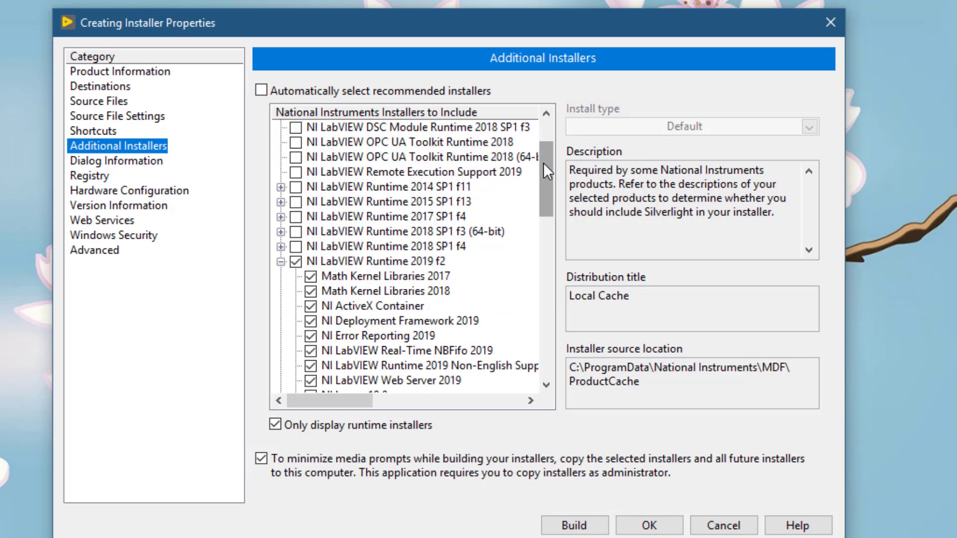
{"action": "left_click", "coordinate": [261, 91]}
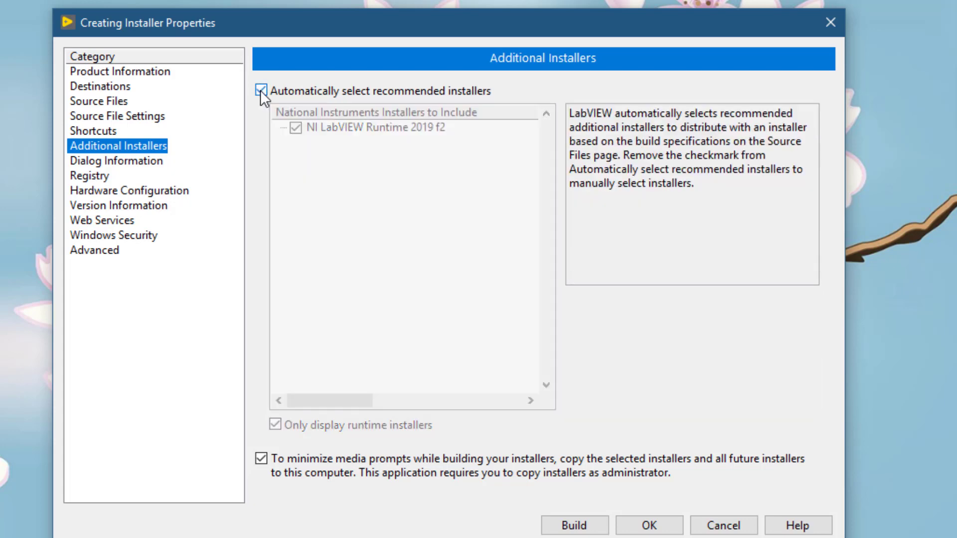
- On Dialog Information, enter welcome title 'Installer Creator' and message 'Welcome to the installer creator'
{"action": "left_click", "coordinate": [109, 160]}
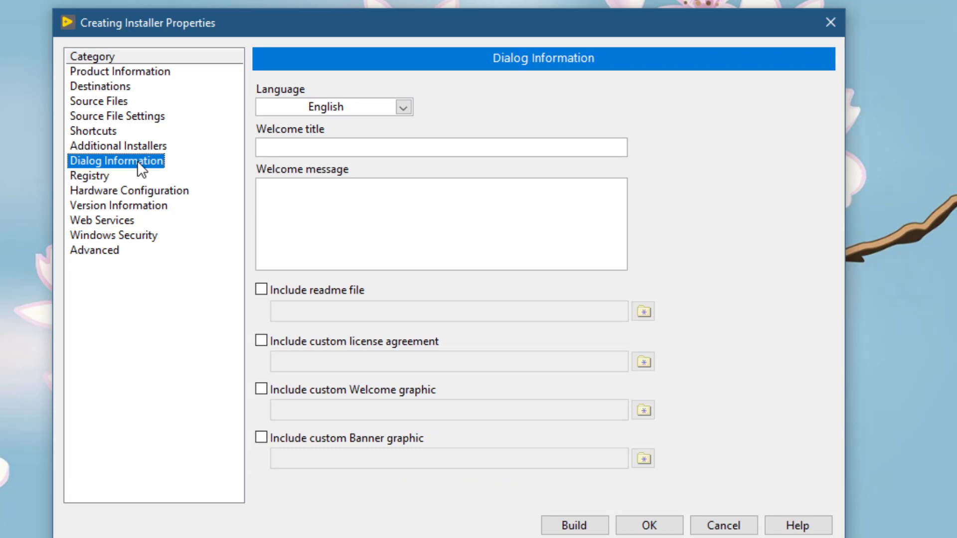
{"action": "left_click", "coordinate": [314, 145]}
{"action": "type", "text": "Installer Cretor"}
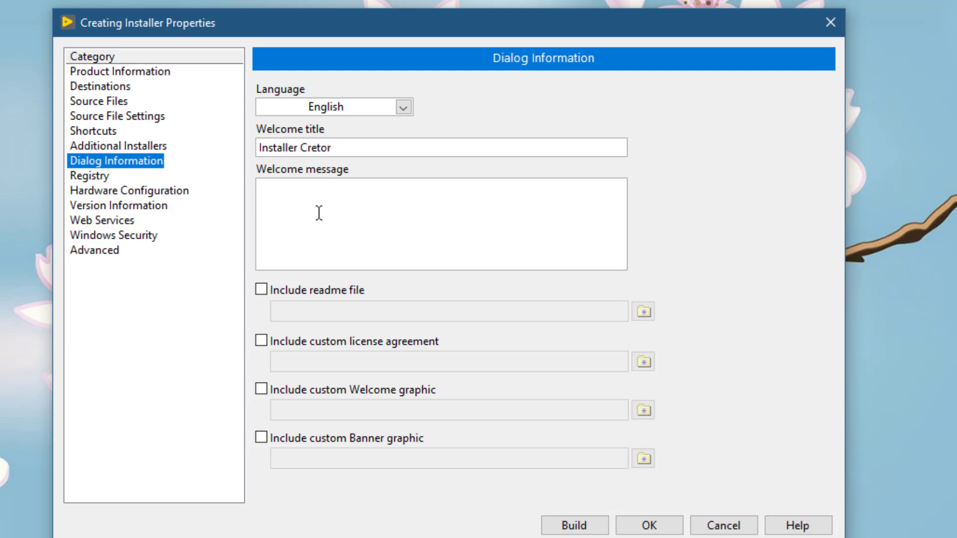
{"action": "key", "text": "Left"}
{"action": "key", "text": "Left"}
{"action": "type", "text": "a"}
{"action": "key", "text": "BackSpace"}
{"action": "key", "text": "BackSpace"}
{"action": "type", "text": "at"}
{"action": "left_click", "coordinate": [318, 219]}
{"action": "type", "text": "Welcome"}
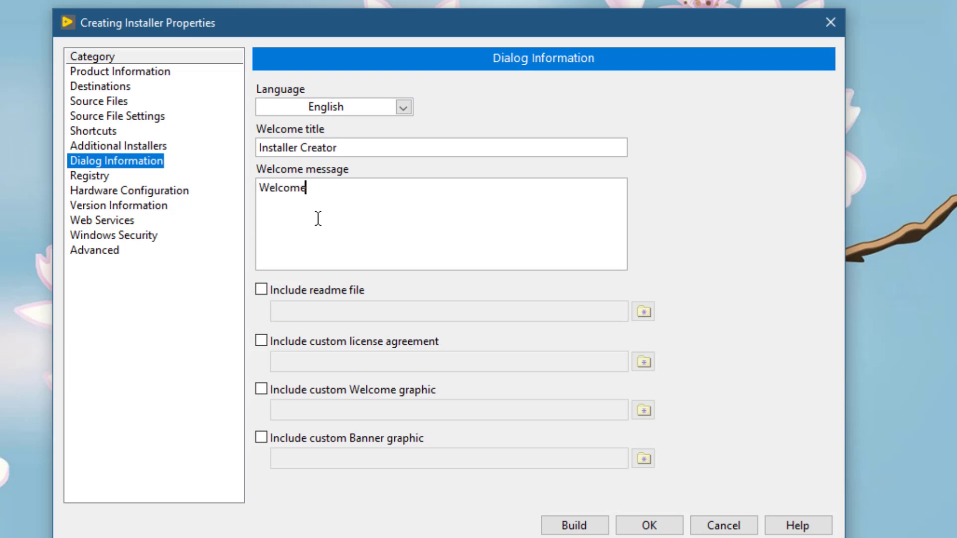
{"action": "type", "text": " to the installer creat"}
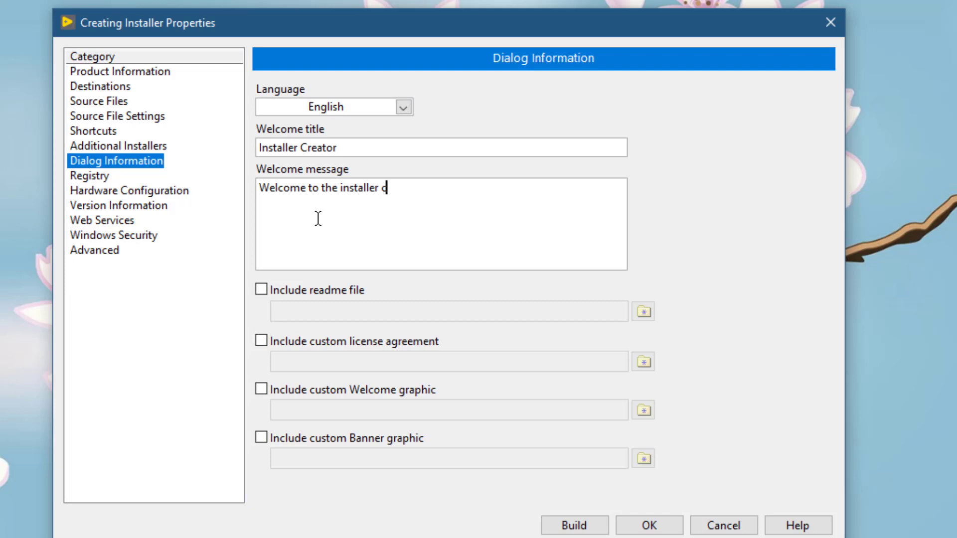
{"action": "type", "text": "or"}
- Step through the Registry, Hardware Configuration, Version Information, Web Services and Windows Security pages
{"action": "left_click", "coordinate": [92, 177]}
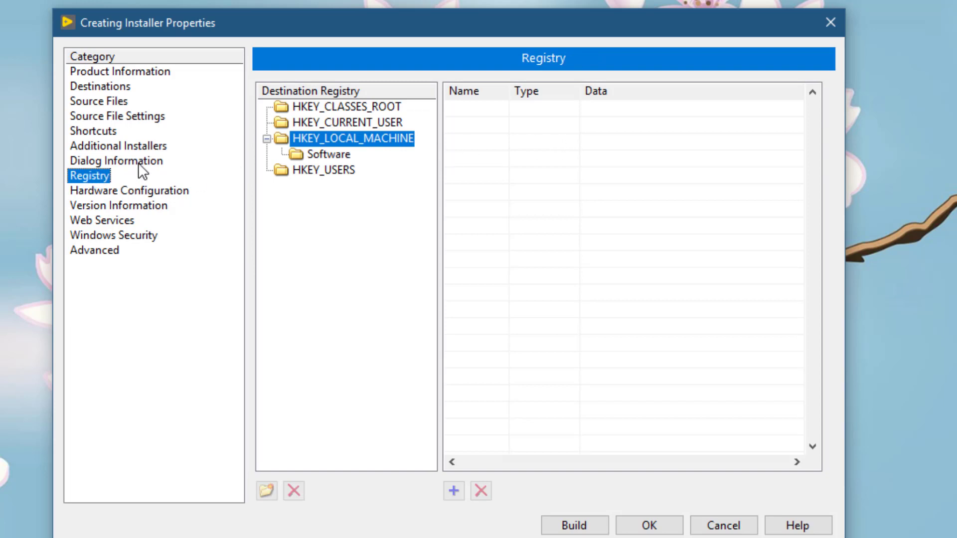
{"action": "left_click", "coordinate": [89, 191]}
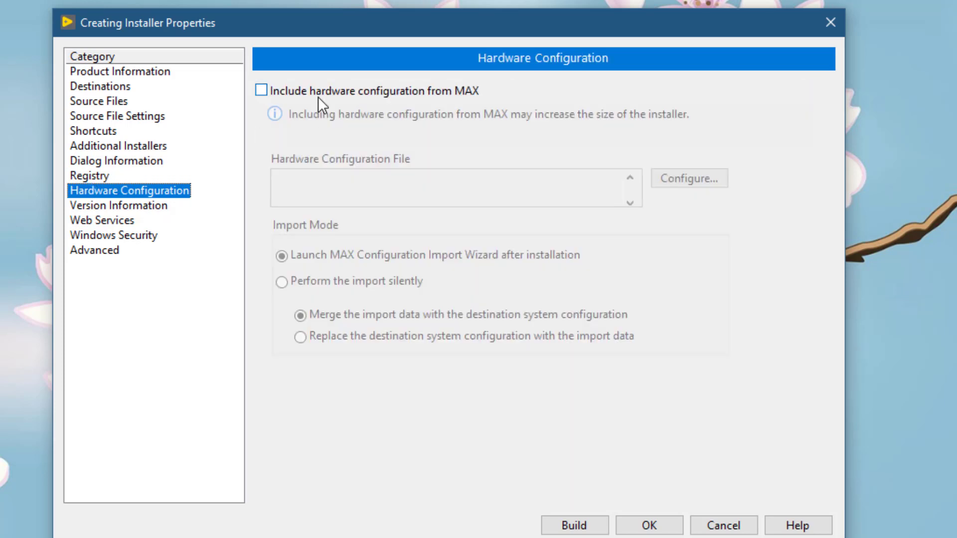
{"action": "left_click", "coordinate": [124, 206]}
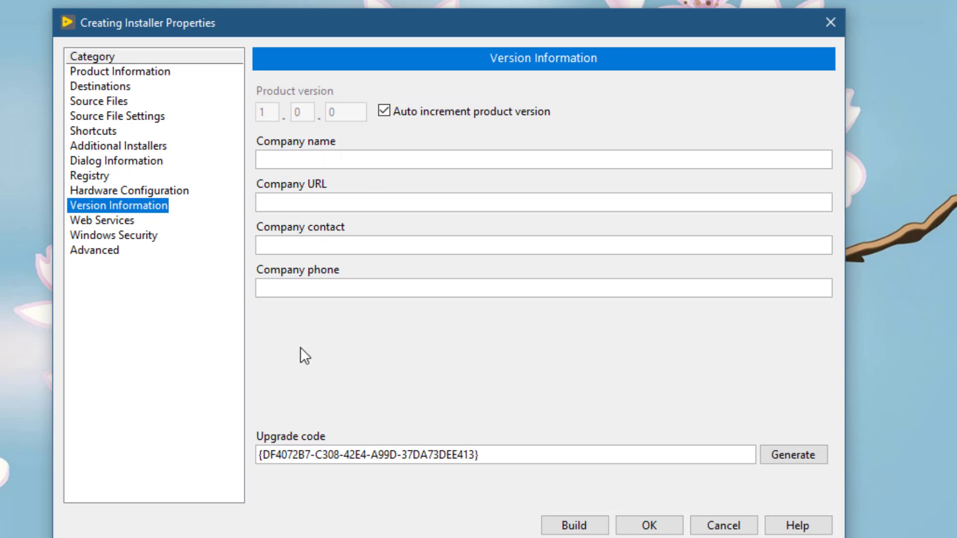
{"action": "left_click", "coordinate": [112, 223]}
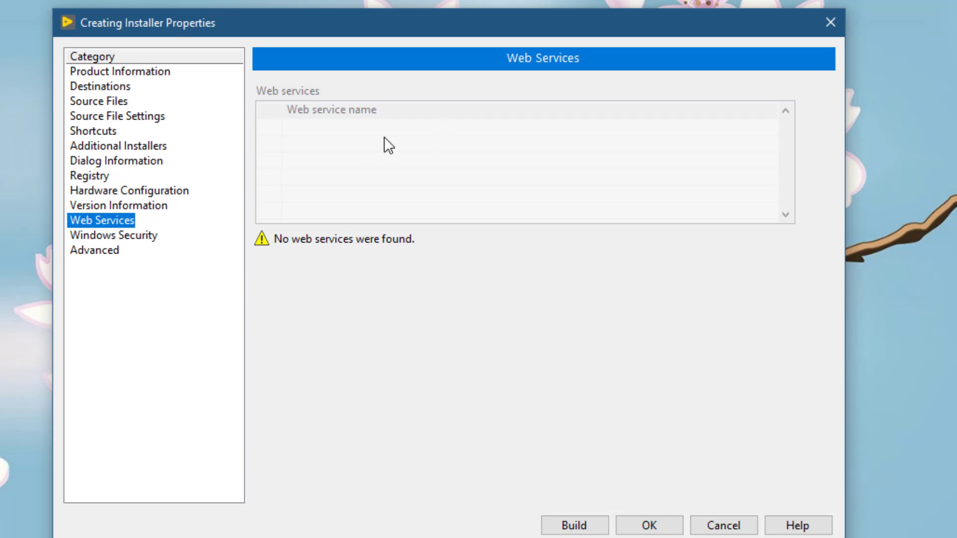
{"action": "left_click", "coordinate": [144, 236]}
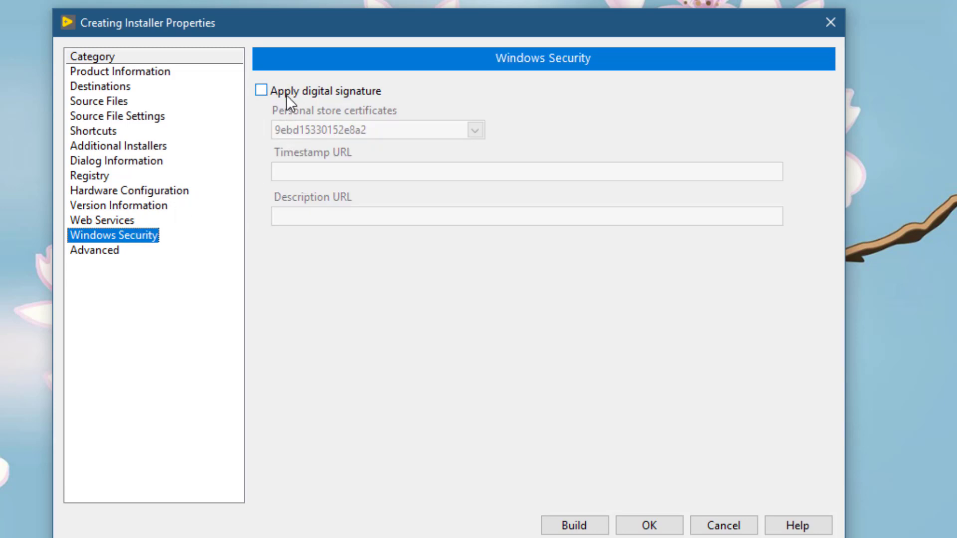
- On the Advanced page, keep Windows 7 SP1 as the minimum system requirement and confirm with OK
{"action": "left_click", "coordinate": [103, 250]}
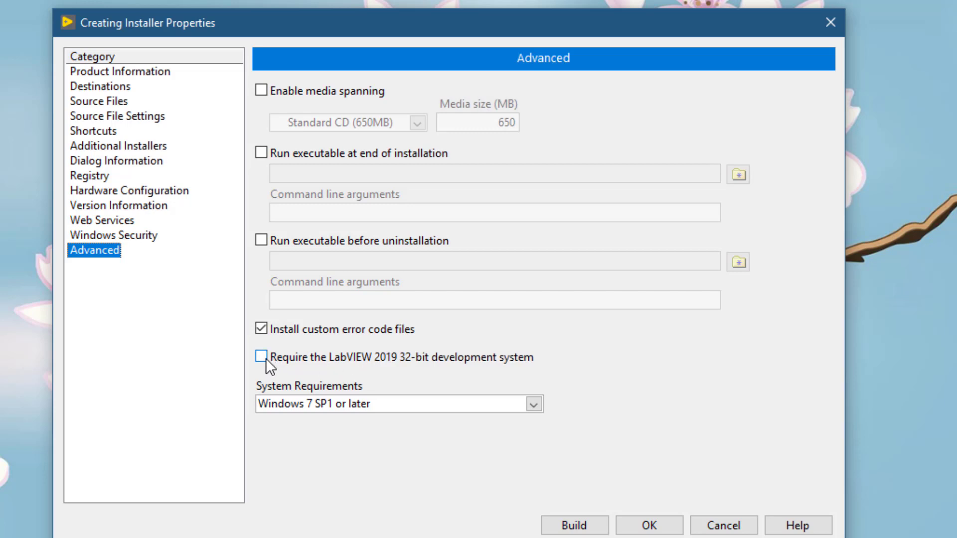
{"action": "left_click", "coordinate": [533, 405]}
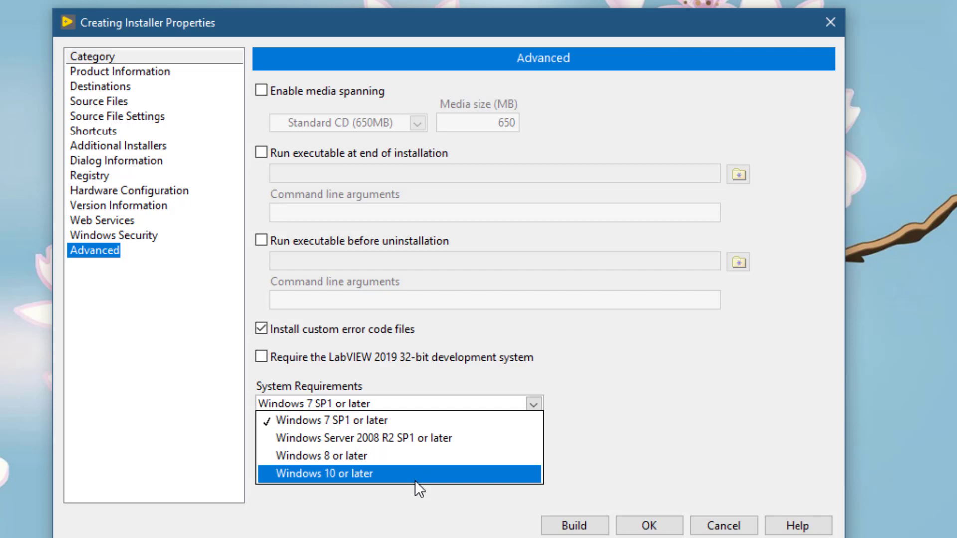
{"action": "left_click", "coordinate": [648, 386]}
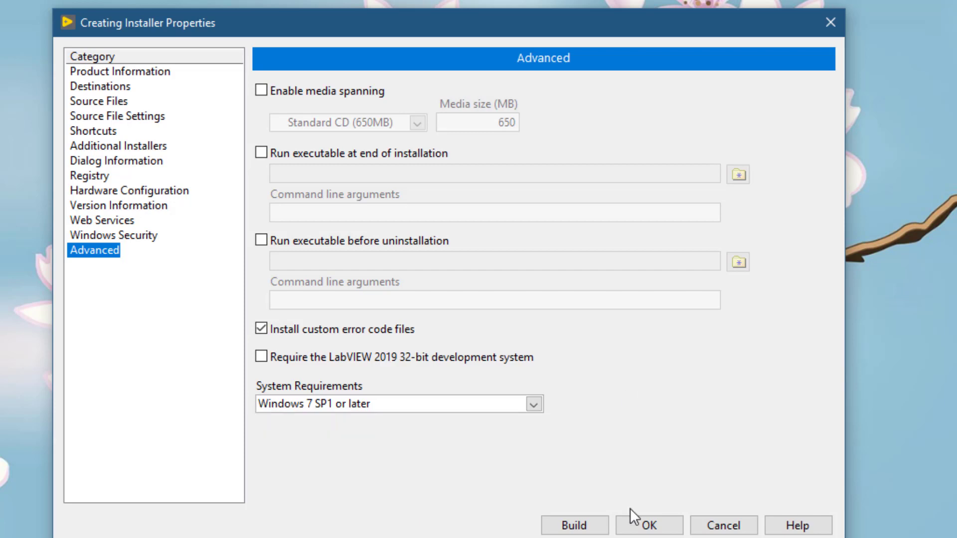
{"action": "left_click", "coordinate": [635, 526]}
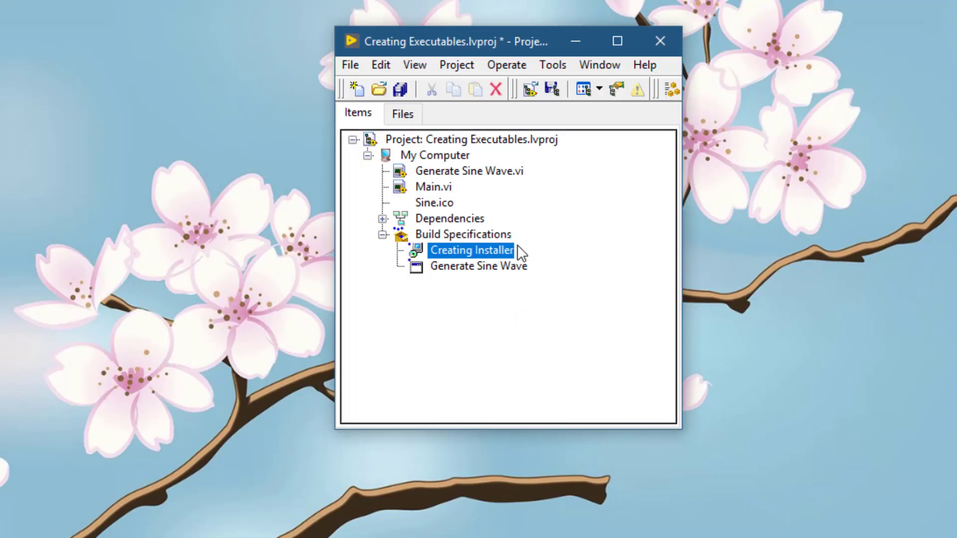
- Build the Creating Installer specification and open its output folder from the build status dialog
{"action": "right_click", "coordinate": [447, 245]}
{"action": "left_click", "coordinate": [467, 248]}
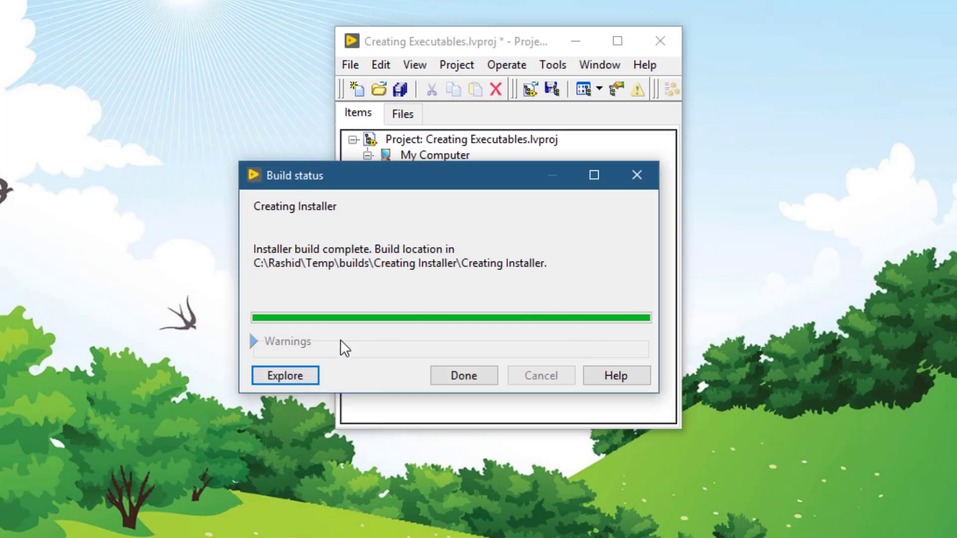
{"action": "left_click", "coordinate": [287, 375]}
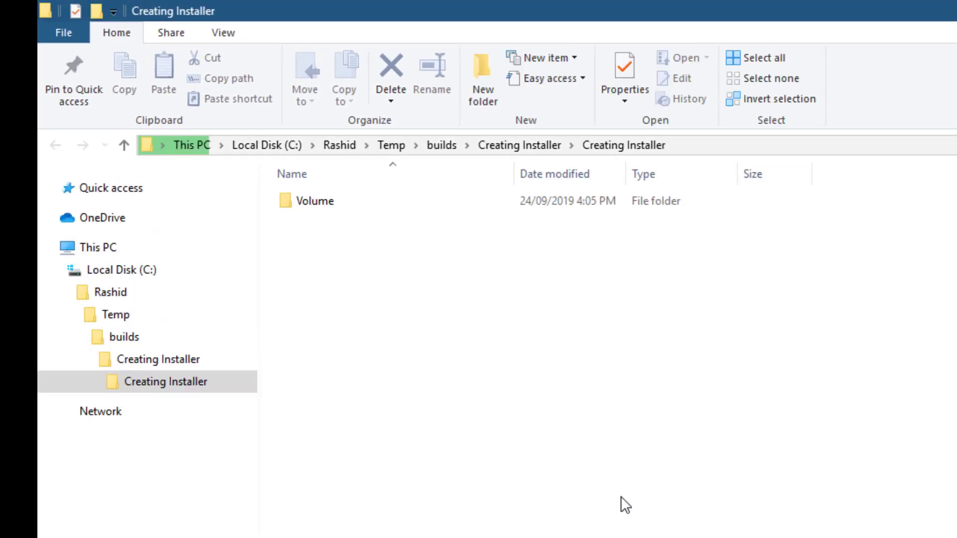
- Open the Volume folder in the build output and select Installer.exe
{"action": "left_click", "coordinate": [315, 204]}
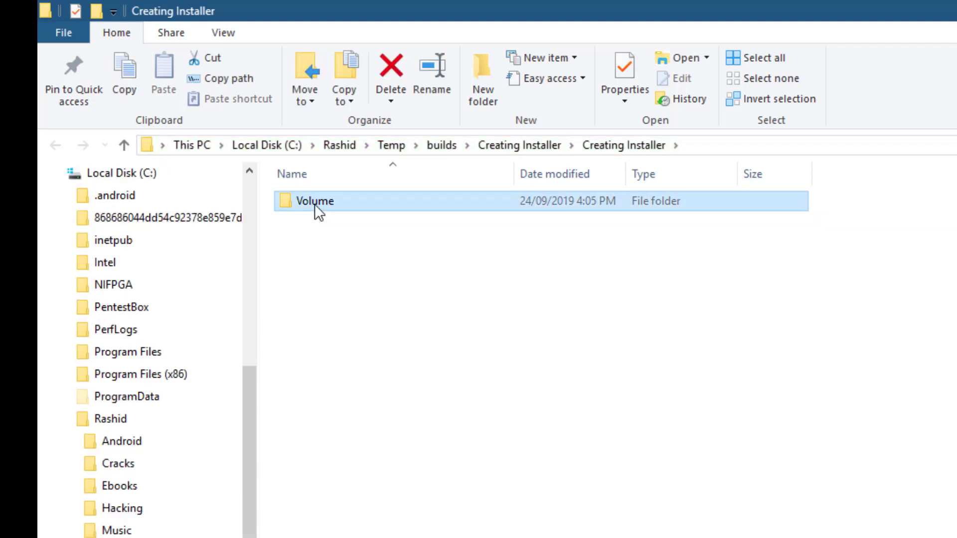
{"action": "double_click", "coordinate": [314, 204]}
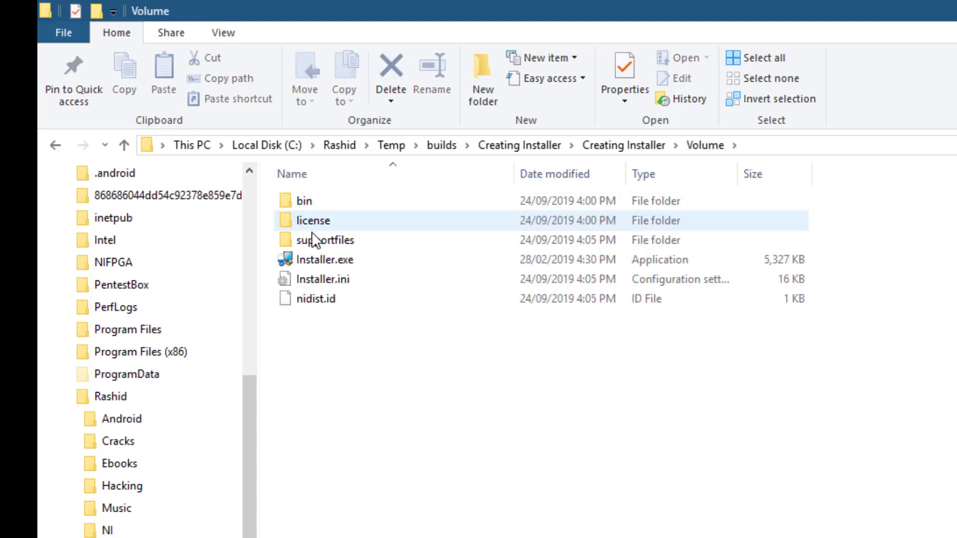
{"action": "left_click", "coordinate": [312, 261]}
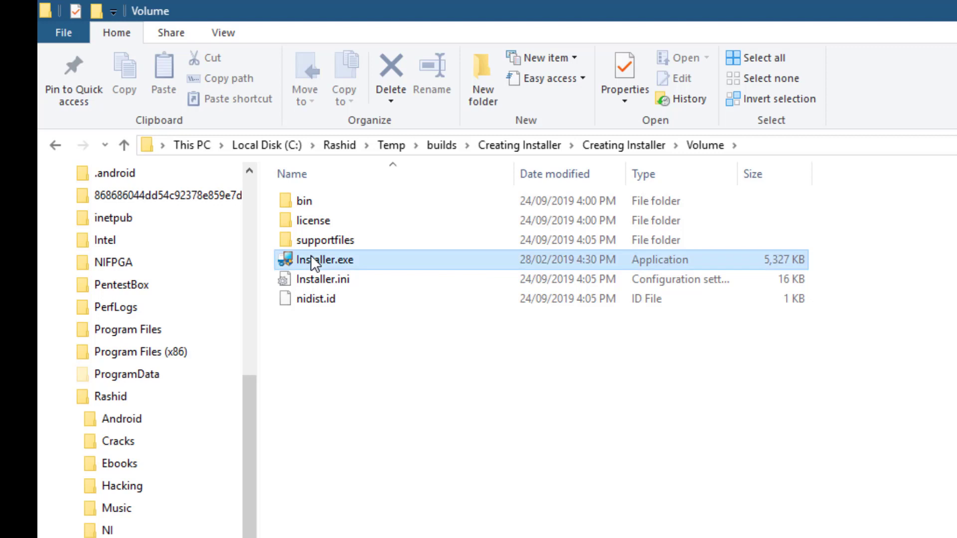
- Run Installer.exe, install to the default directories, and finish the setup wizard
{"action": "double_click", "coordinate": [311, 259]}
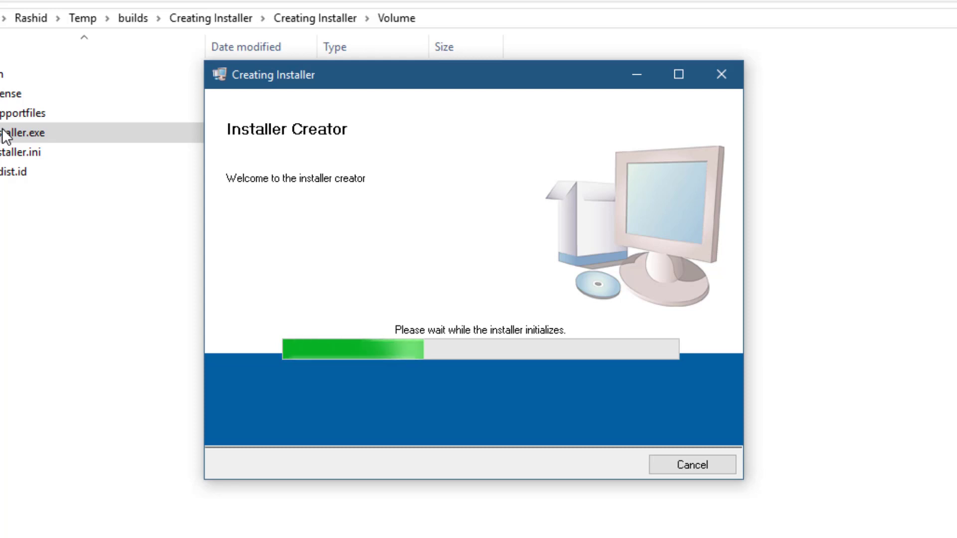
{"action": "key", "text": "Return"}
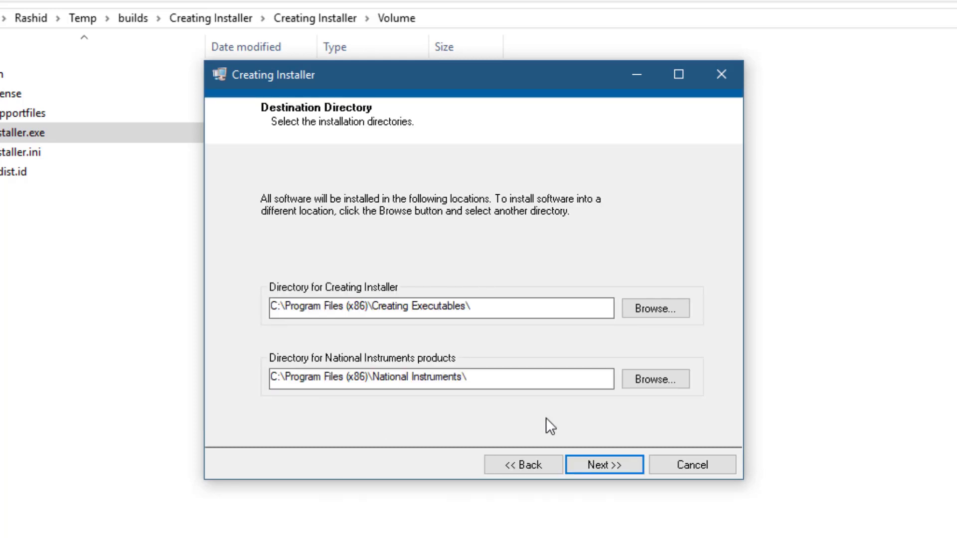
{"action": "left_click", "coordinate": [607, 474]}
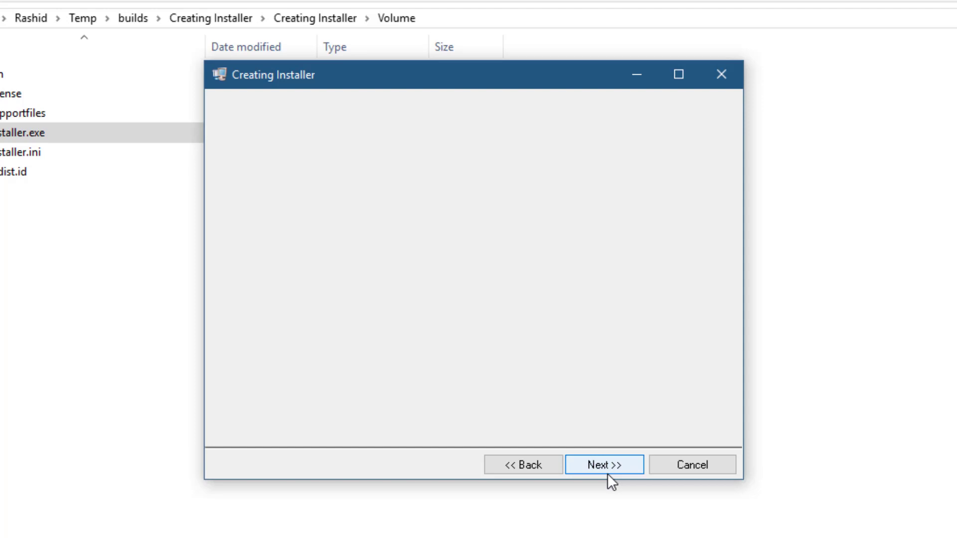
{"action": "left_click", "coordinate": [607, 468]}
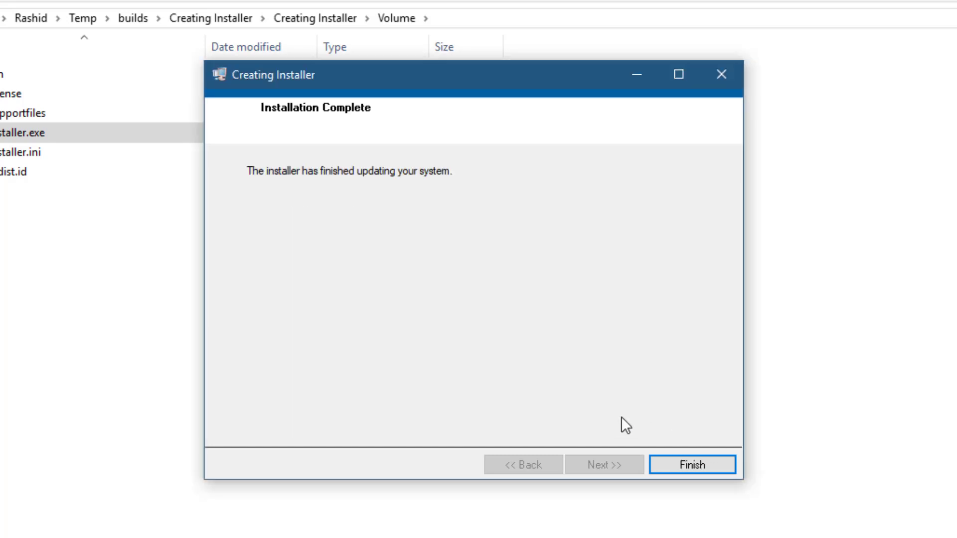
{"action": "left_click", "coordinate": [716, 469]}
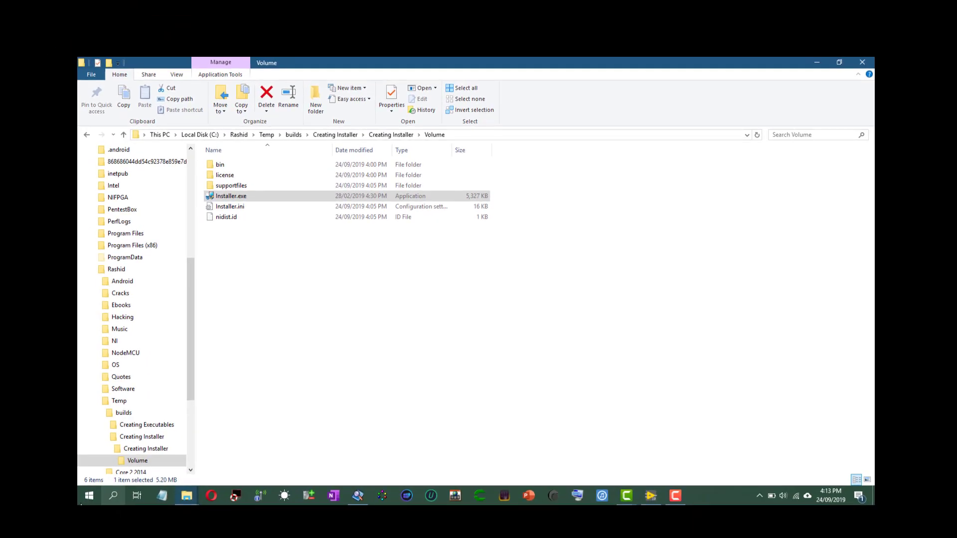
- Launch the newly installed Generate Sine Wave app from the Start menu
{"action": "left_click", "coordinate": [84, 502]}
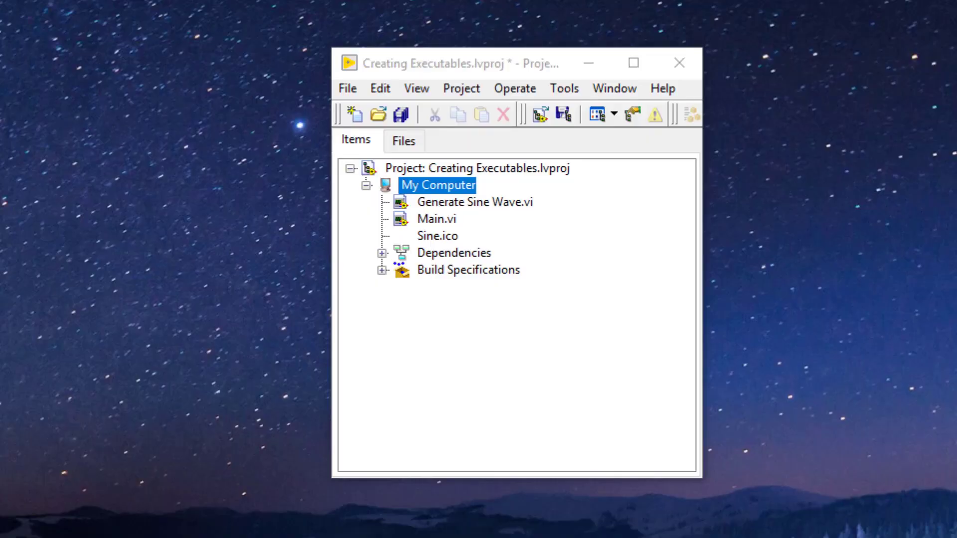
{"action": "key", "text": "super"}
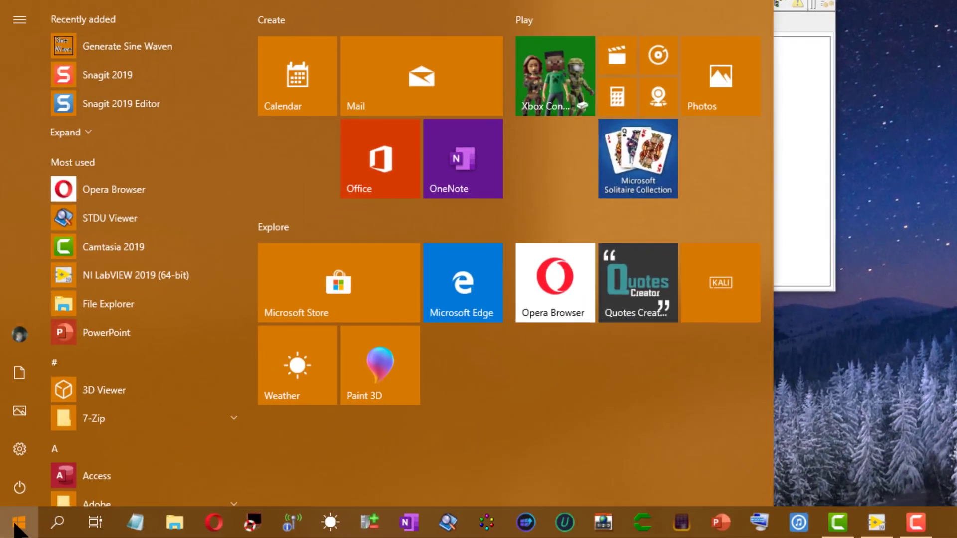
{"action": "left_click", "coordinate": [120, 47]}
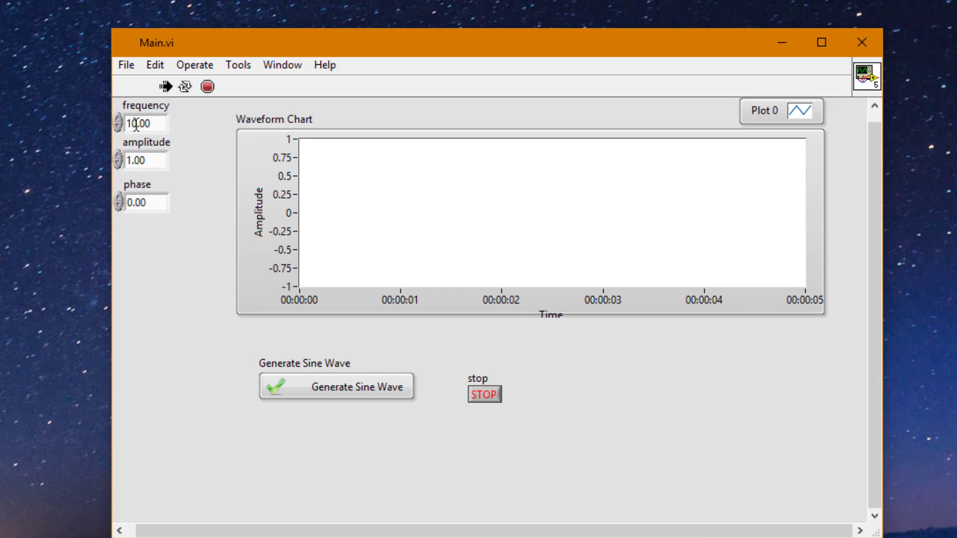
- Change the frequency from 10.00 to 1.00, plot the sine wave, then stop and close the app
{"action": "left_click", "coordinate": [136, 124]}
{"action": "key", "text": "BackSpace"}
{"action": "left_click", "coordinate": [310, 389]}
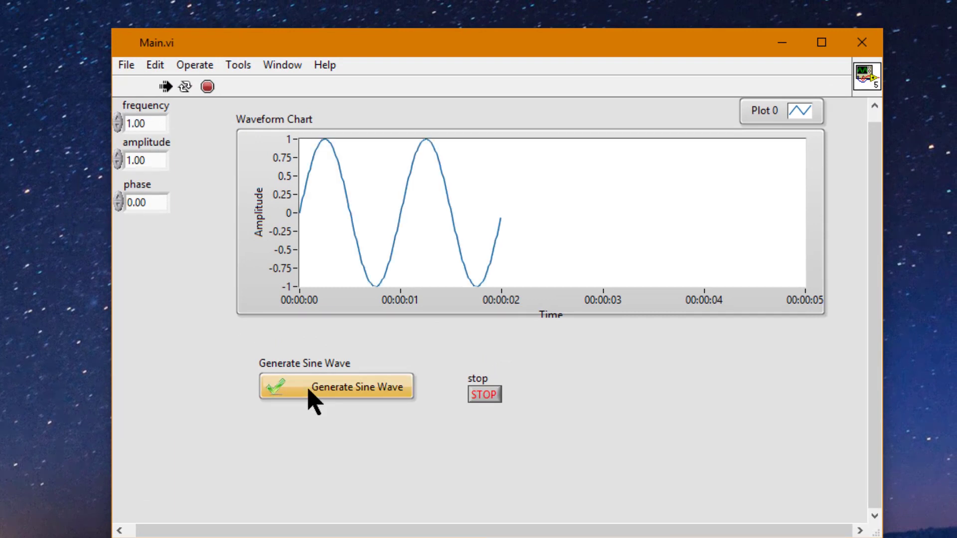
{"action": "left_click", "coordinate": [489, 398]}
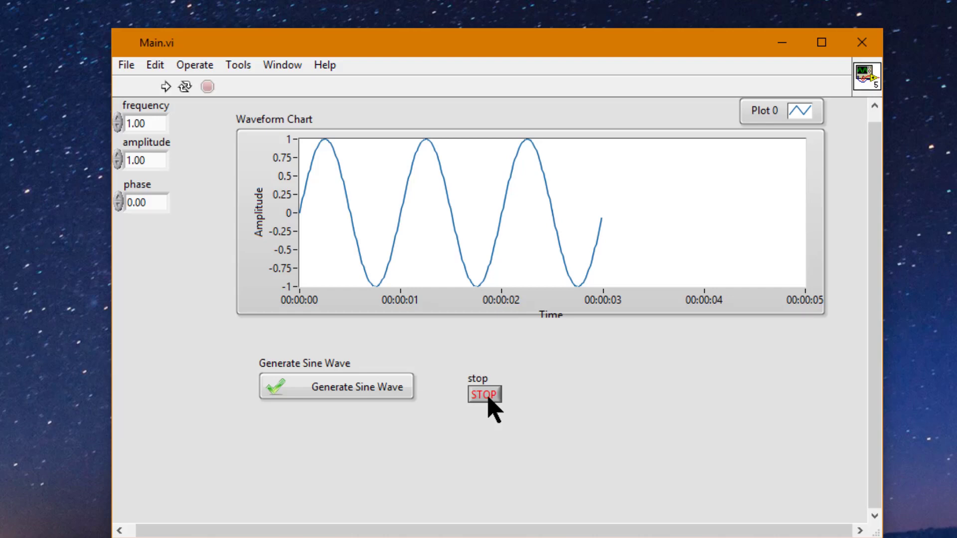
{"action": "left_click", "coordinate": [861, 42]}
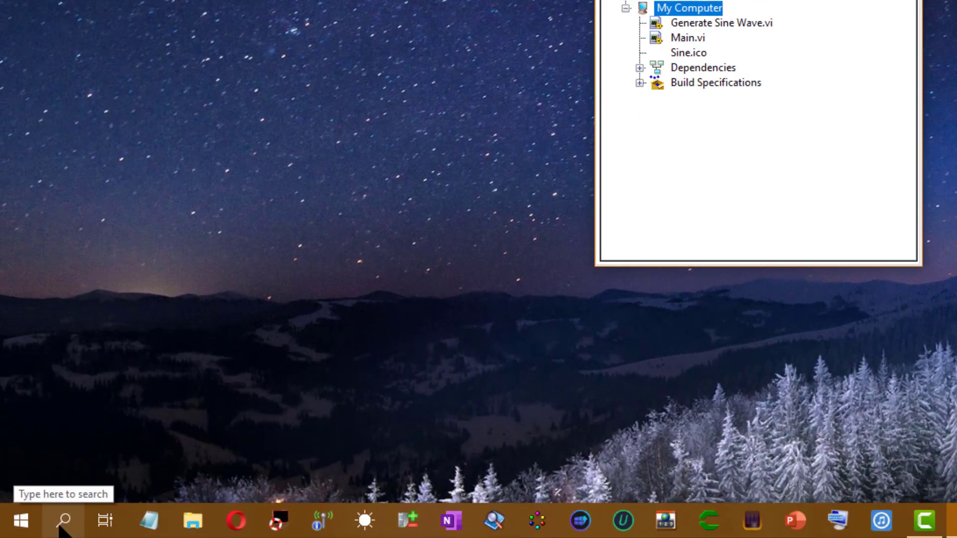
- Search Windows for 'uninstalle' and open the Add or remove programs result
{"action": "left_click", "coordinate": [60, 526]}
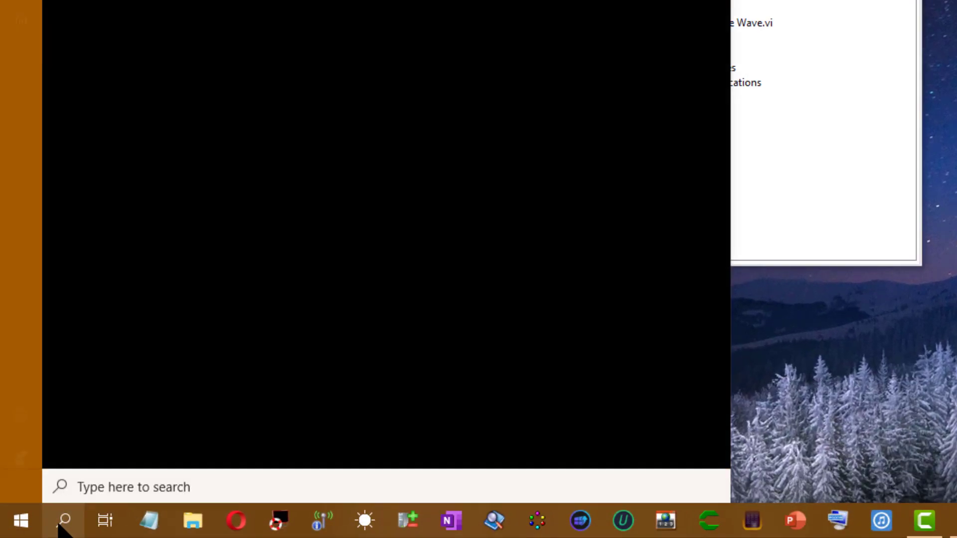
{"action": "type", "text": "uninstaa"}
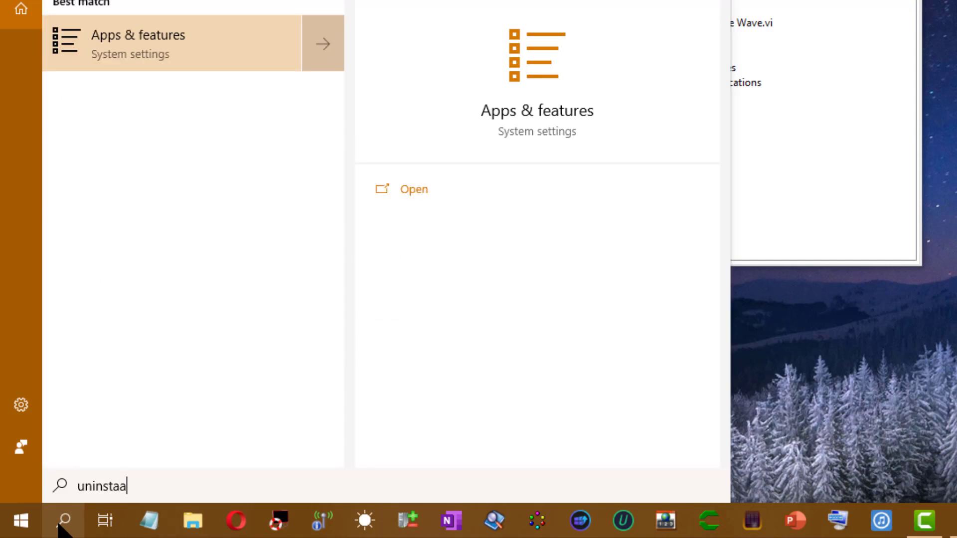
{"action": "key", "text": "BackSpace"}
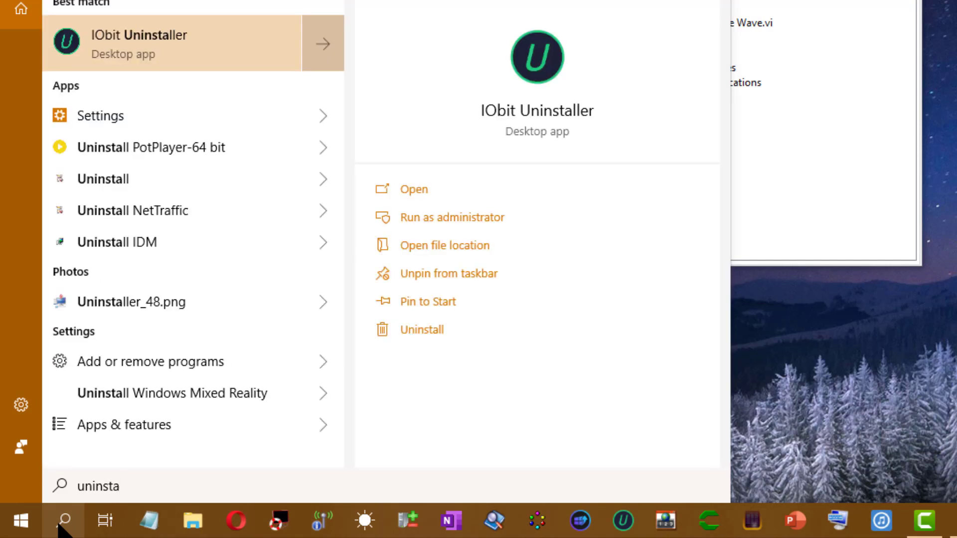
{"action": "type", "text": "l"}
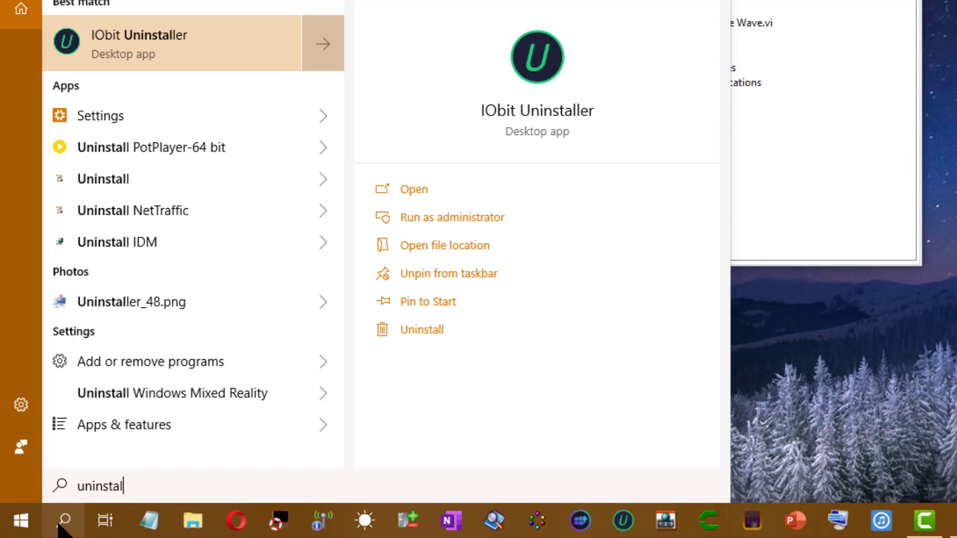
{"action": "type", "text": "l"}
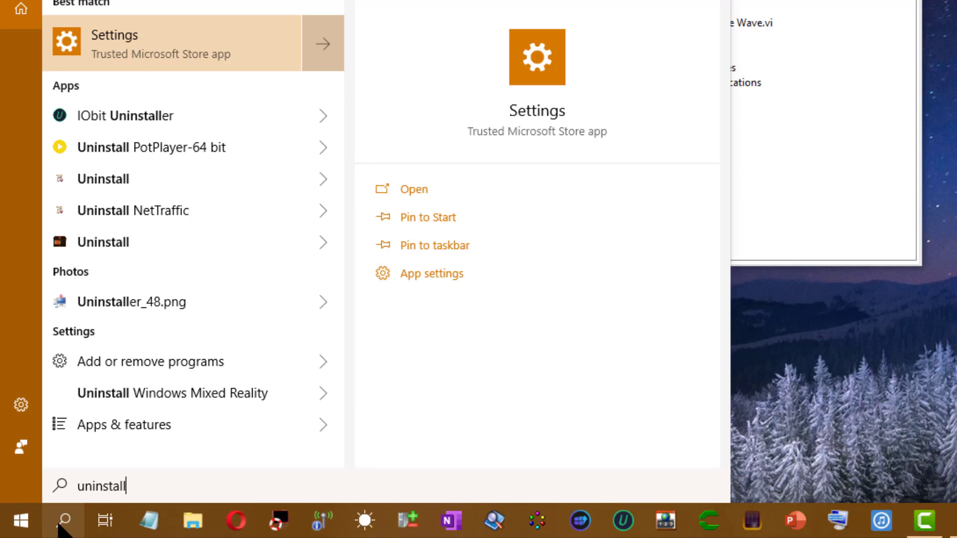
{"action": "type", "text": "e"}
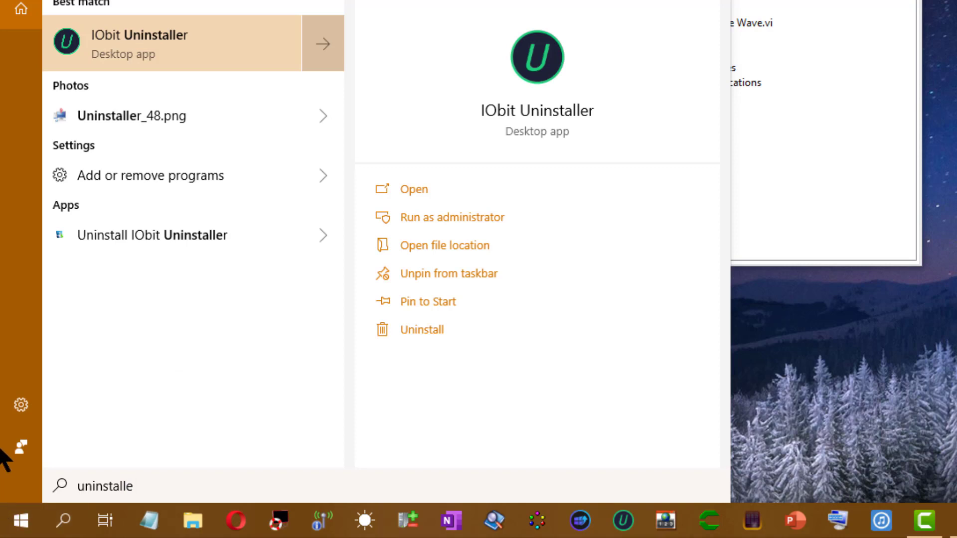
{"action": "left_click", "coordinate": [138, 185]}
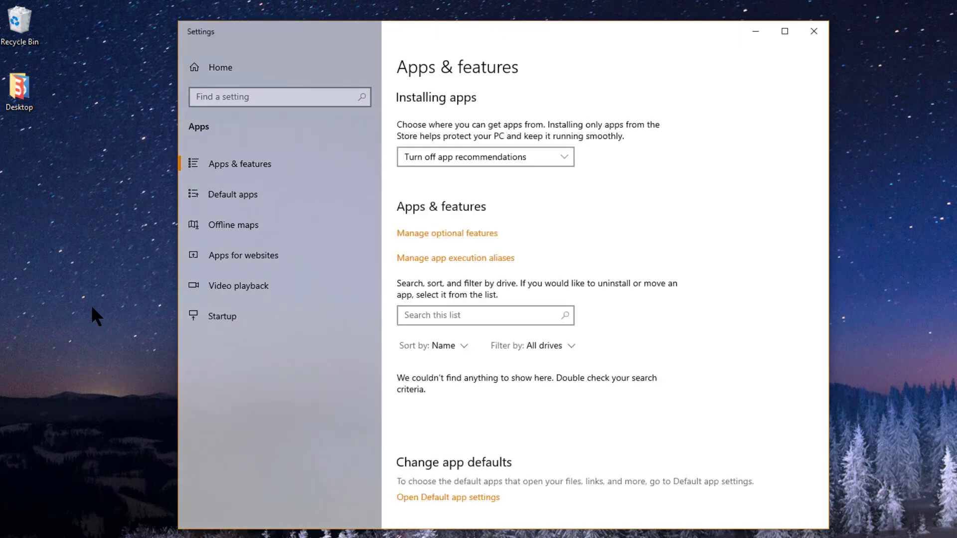
- Filter the installed apps by 'crea' and choose Uninstall for Creating Installer
{"action": "left_click", "coordinate": [434, 315]}
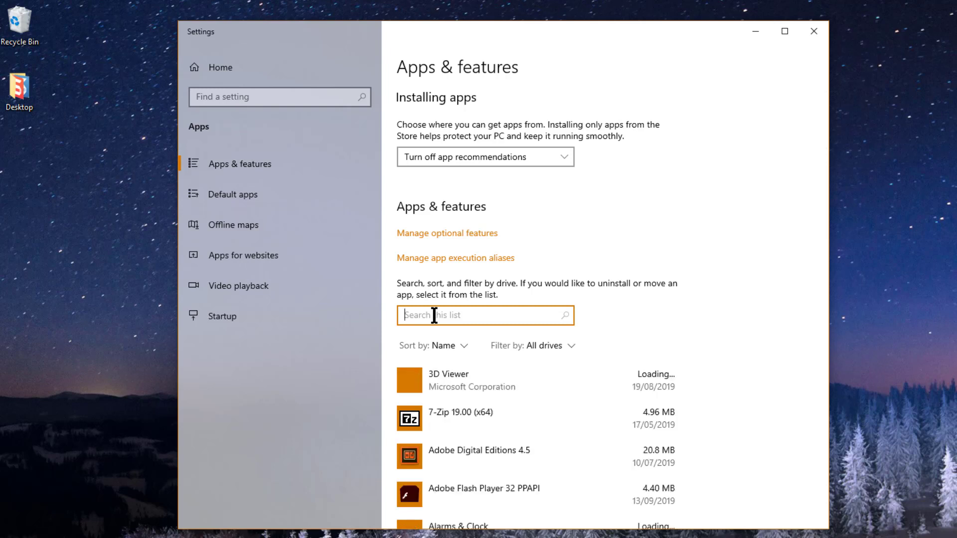
{"action": "type", "text": "ccc"}
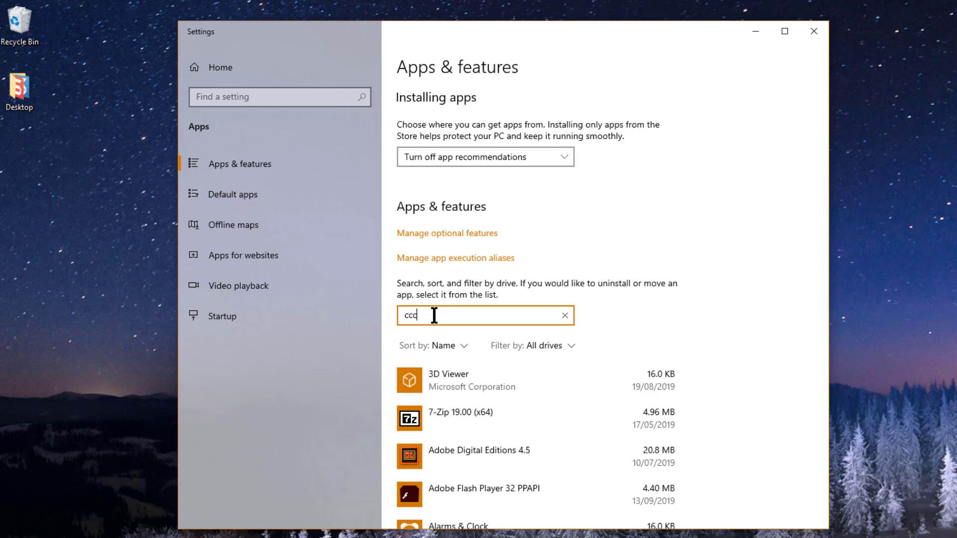
{"action": "key", "text": "BackSpace"}
{"action": "key", "text": "BackSpace"}
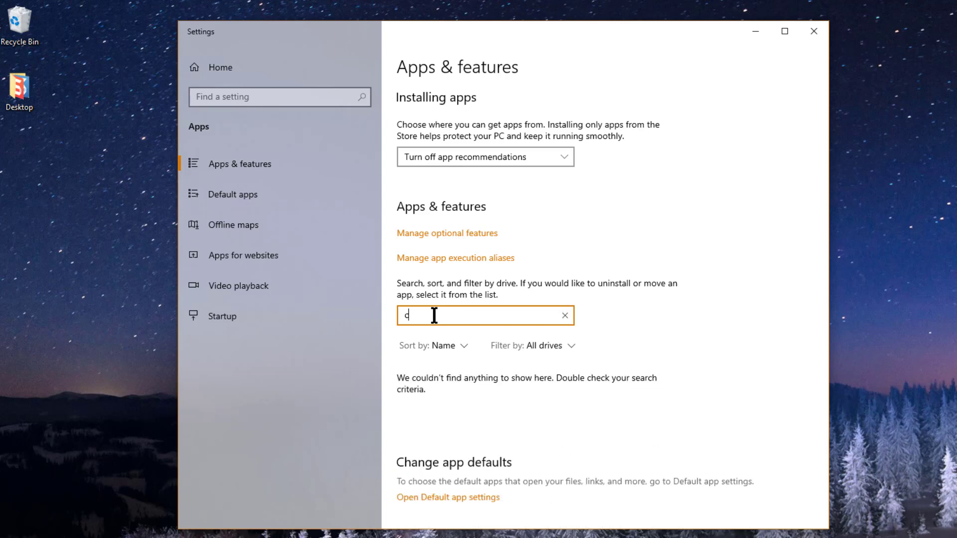
{"action": "type", "text": "r"}
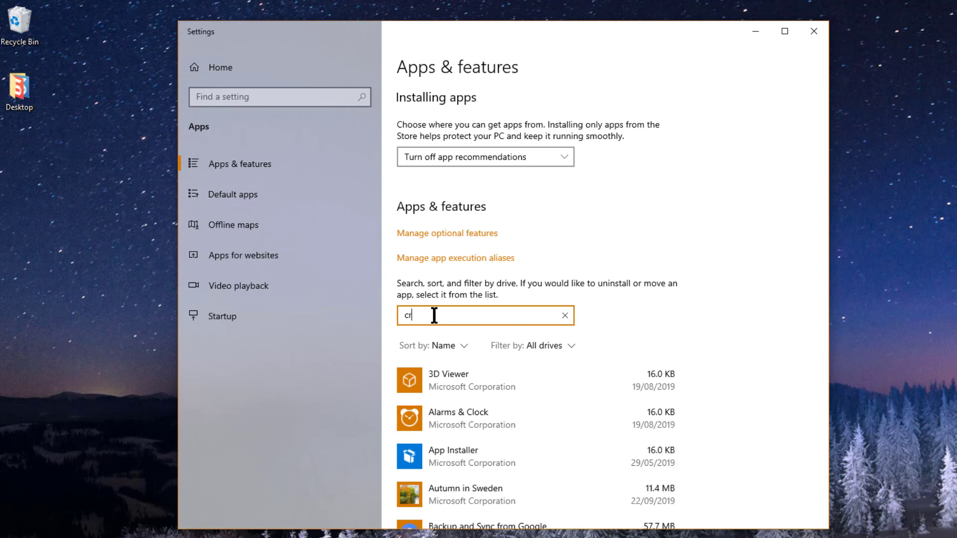
{"action": "type", "text": "ea"}
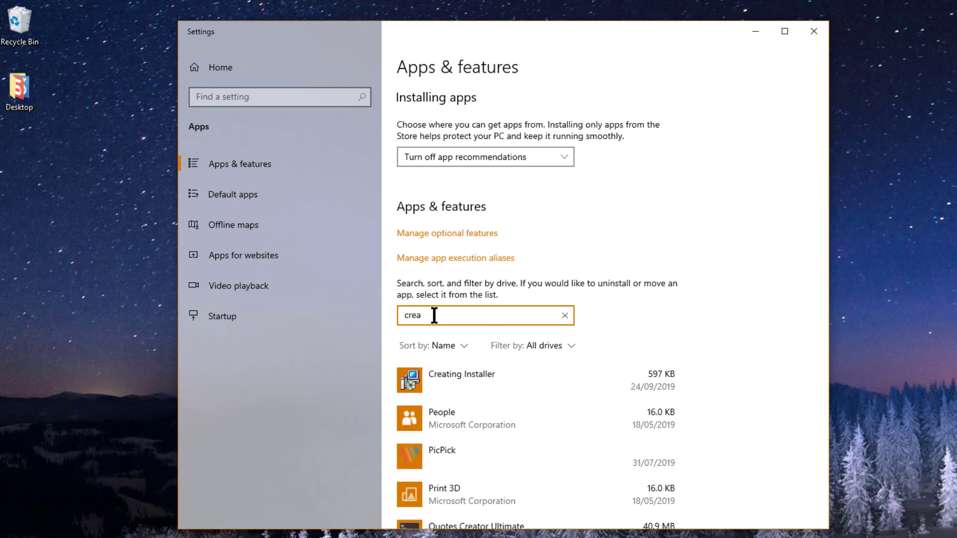
{"action": "left_click", "coordinate": [476, 381]}
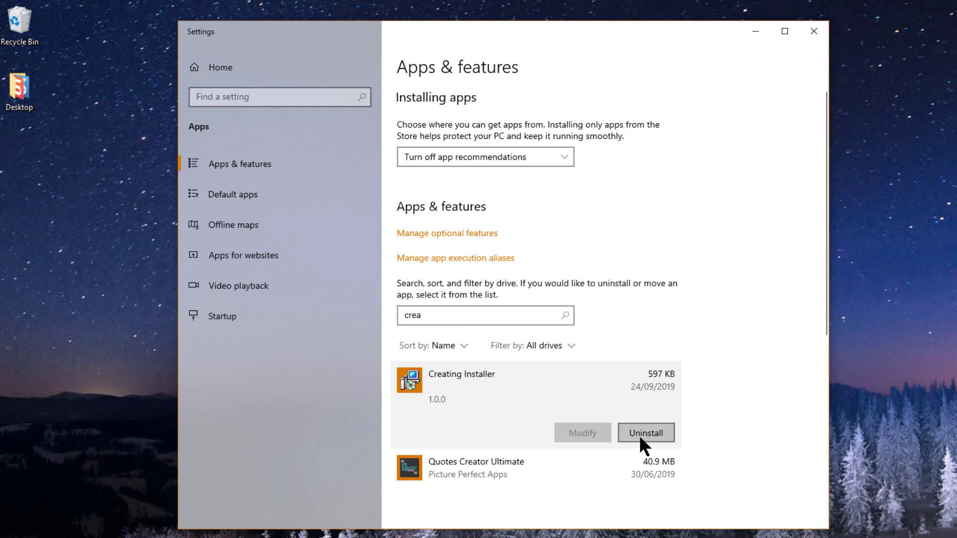
{"action": "left_click", "coordinate": [640, 438]}
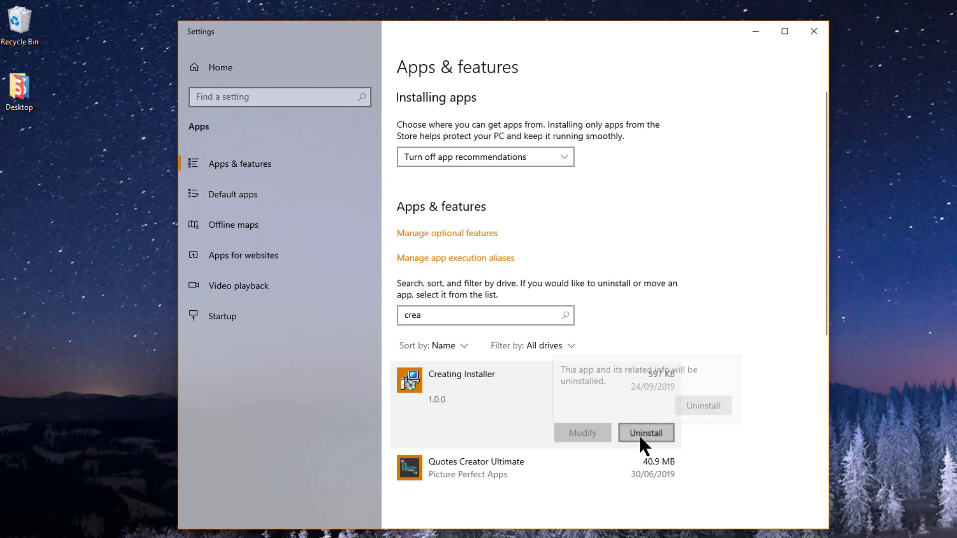
- Confirm the uninstall of Creating Installer in the flyout
{"action": "left_click", "coordinate": [698, 403]}
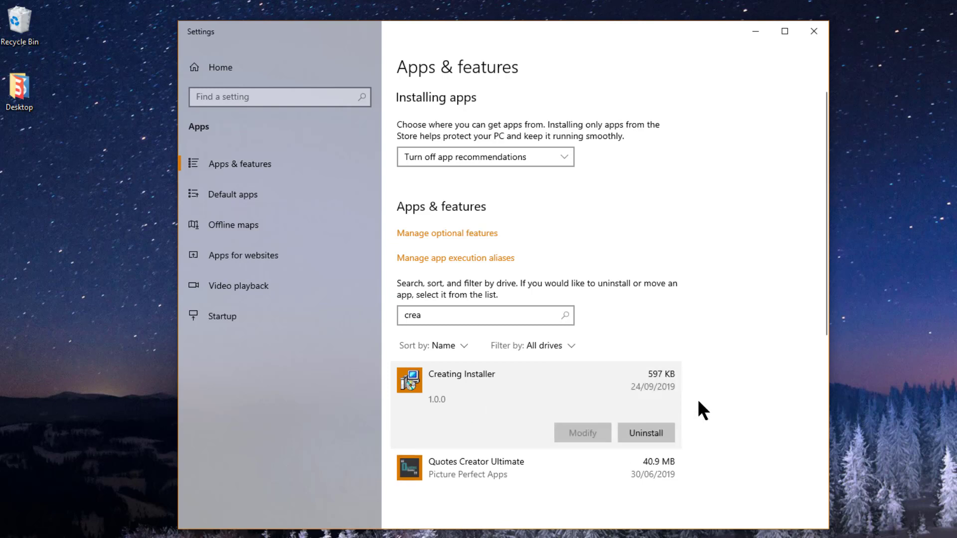